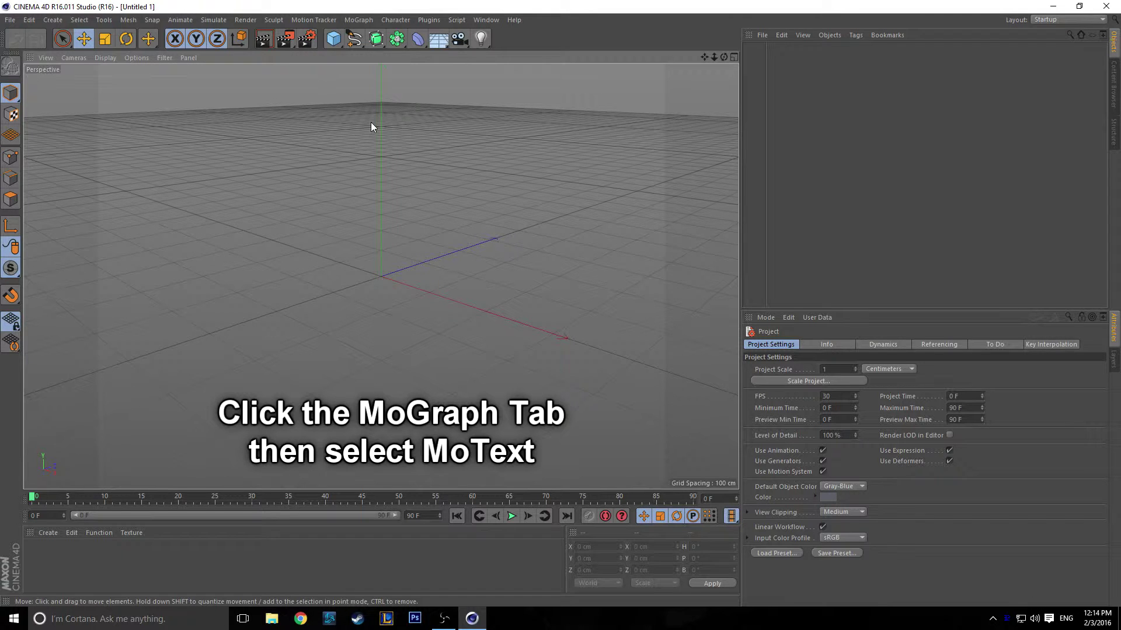
Step: Add a MoText object reading 'Text' and zoom and orbit the view to face it
{"action": "left_click", "coordinate": [359, 20]}
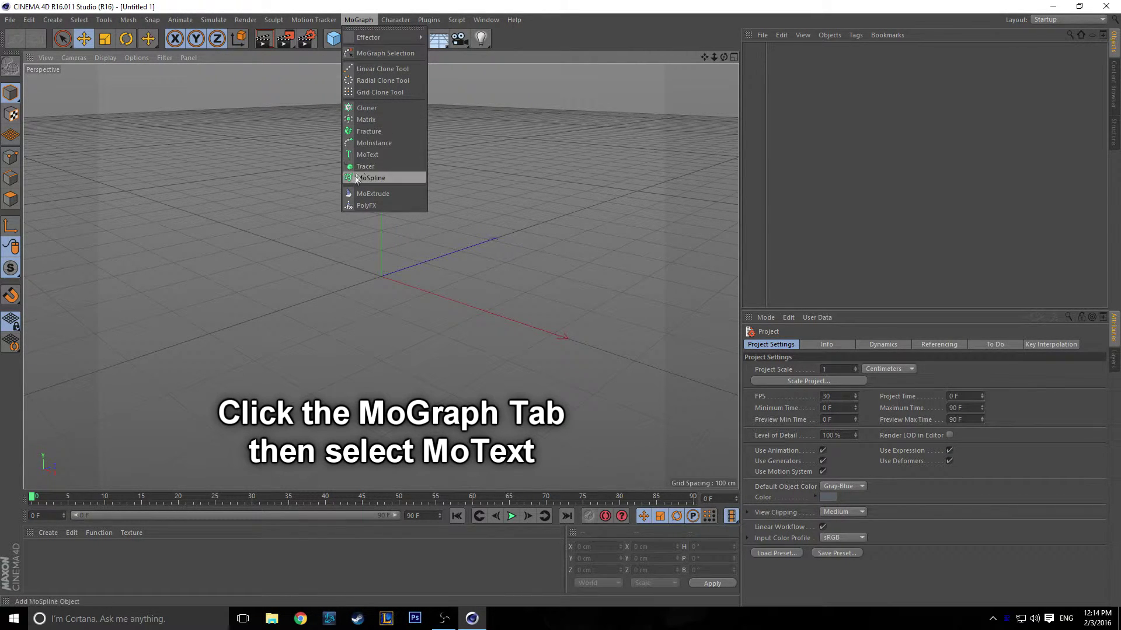
{"action": "left_click", "coordinate": [402, 155]}
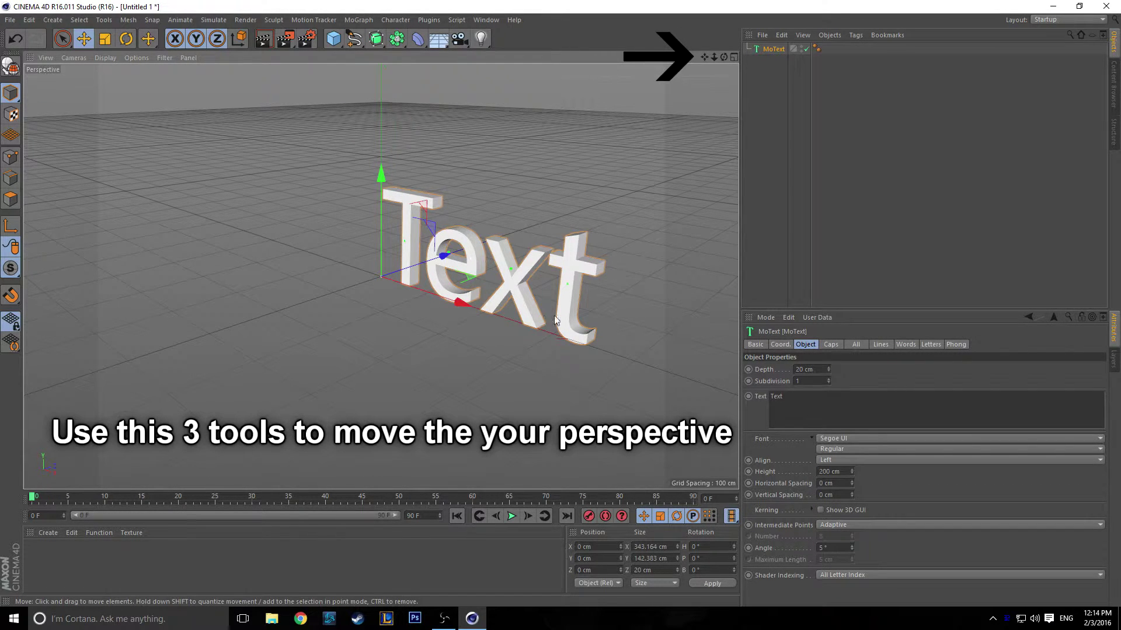
{"action": "scroll", "coordinate": [549, 302], "scroll_direction": "up", "scroll_amount": 2}
{"action": "scroll", "coordinate": [549, 301], "scroll_direction": "up", "scroll_amount": 3}
{"action": "left_click_drag", "start_coordinate": [723, 57], "coordinate": [718, 57]}
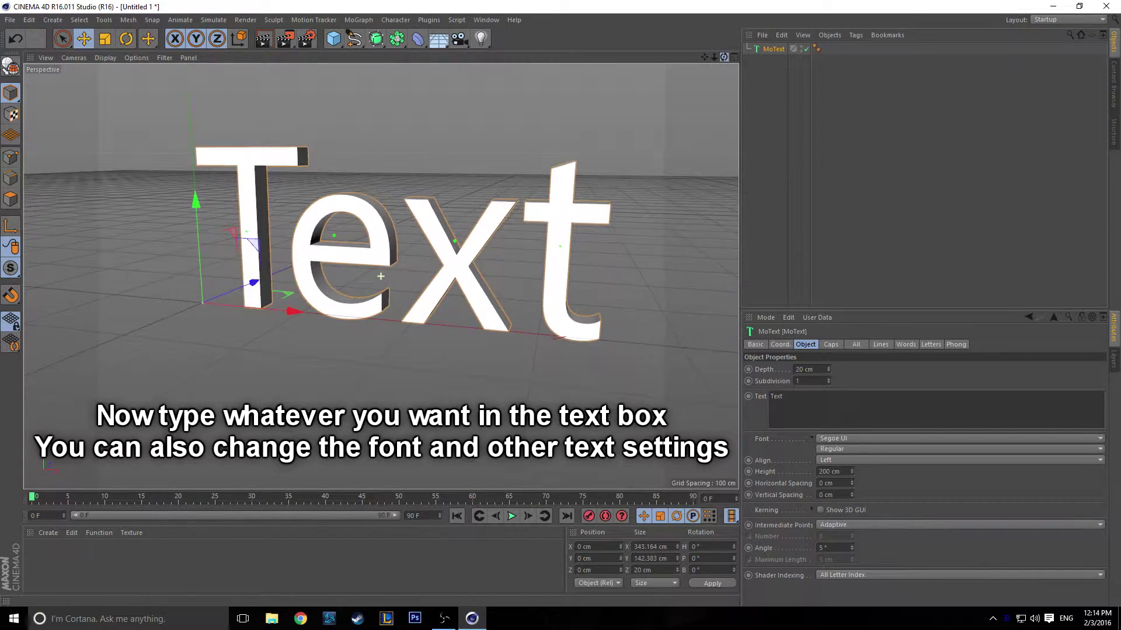
Step: Change the MoText wording to 'Hax'
{"action": "left_click", "coordinate": [820, 396]}
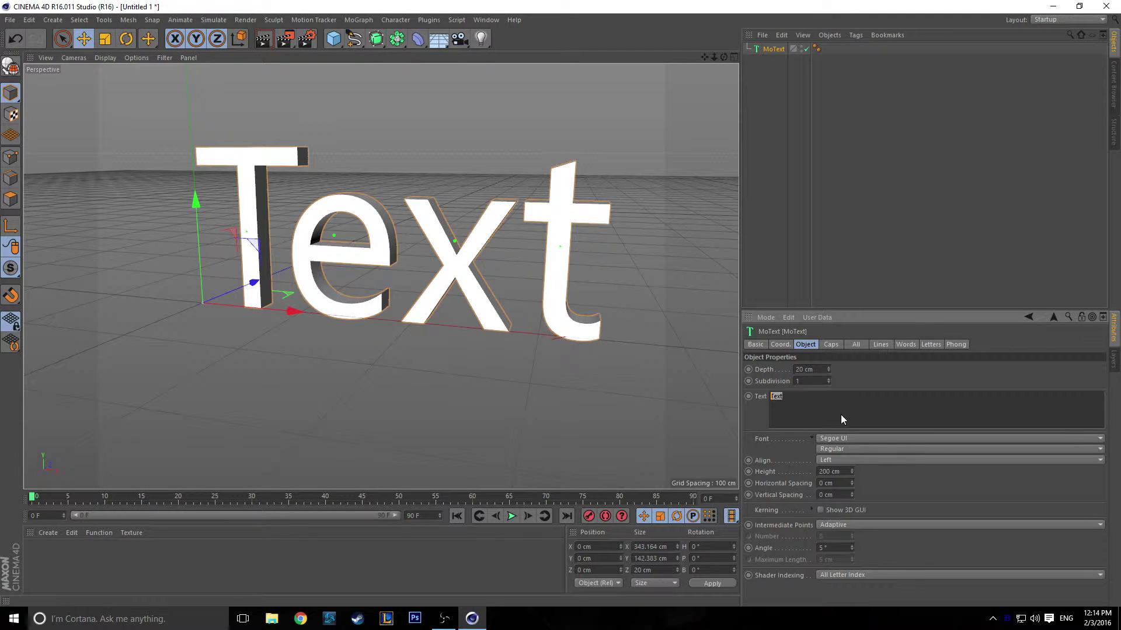
{"action": "type", "text": "Hax"}
{"action": "left_click", "coordinate": [916, 483]}
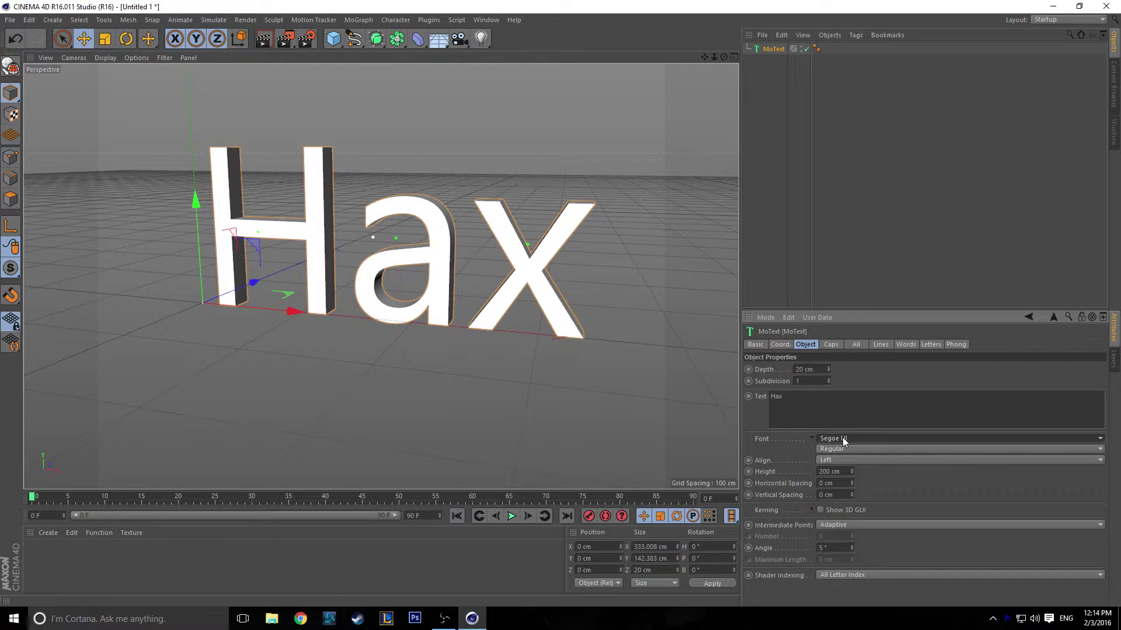
Step: Switch the text font to Airstrike
{"action": "left_click", "coordinate": [896, 438]}
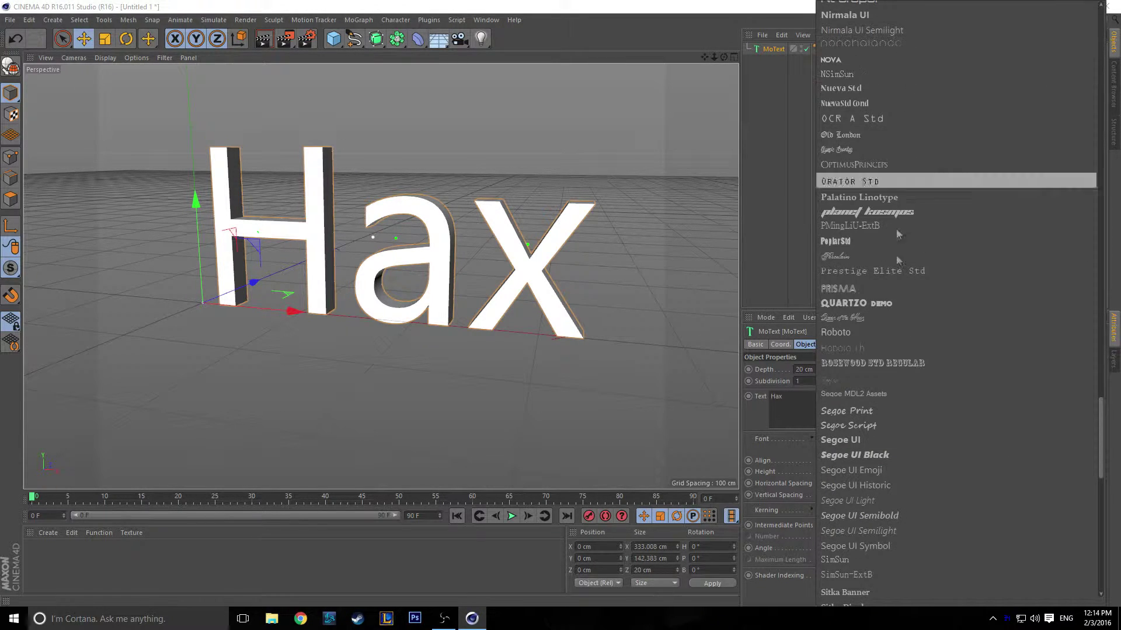
{"action": "scroll", "coordinate": [898, 405], "scroll_direction": "down", "scroll_amount": 5}
{"action": "scroll", "coordinate": [898, 405], "scroll_direction": "down", "scroll_amount": 5}
{"action": "scroll", "coordinate": [899, 405], "scroll_direction": "up", "scroll_amount": 3}
{"action": "scroll", "coordinate": [898, 405], "scroll_direction": "up", "scroll_amount": 5}
{"action": "scroll", "coordinate": [898, 405], "scroll_direction": "up", "scroll_amount": 5}
{"action": "scroll", "coordinate": [898, 405], "scroll_direction": "up", "scroll_amount": 5}
{"action": "scroll", "coordinate": [899, 405], "scroll_direction": "up", "scroll_amount": 5}
{"action": "scroll", "coordinate": [899, 406], "scroll_direction": "up", "scroll_amount": 5}
{"action": "scroll", "coordinate": [899, 405], "scroll_direction": "up", "scroll_amount": 5}
{"action": "scroll", "coordinate": [898, 405], "scroll_direction": "up", "scroll_amount": 5}
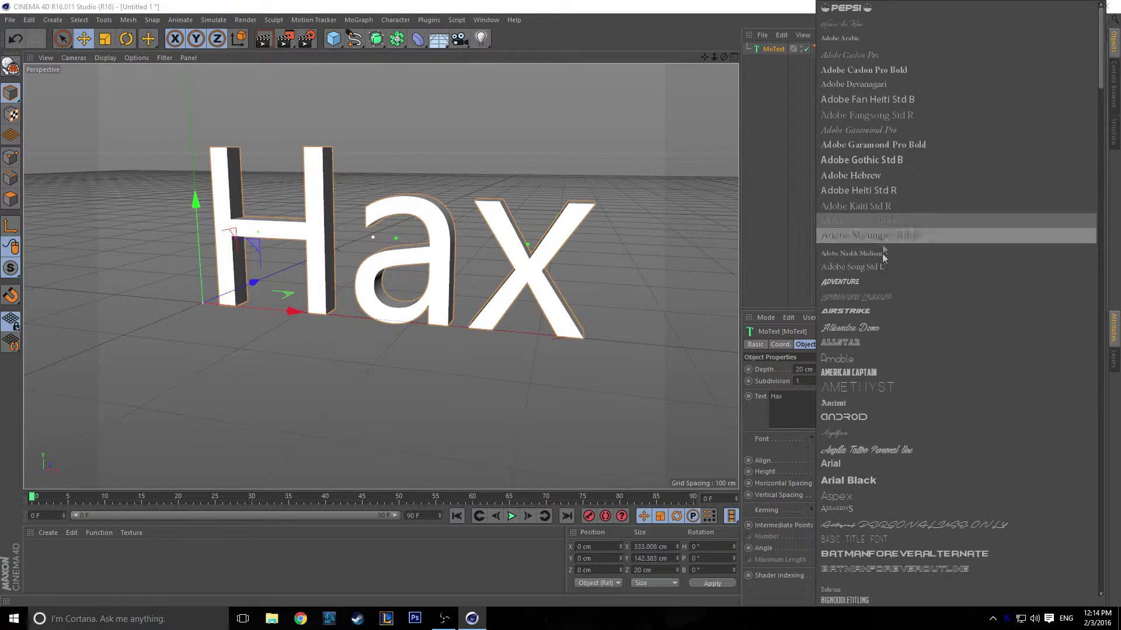
{"action": "left_click", "coordinate": [881, 311]}
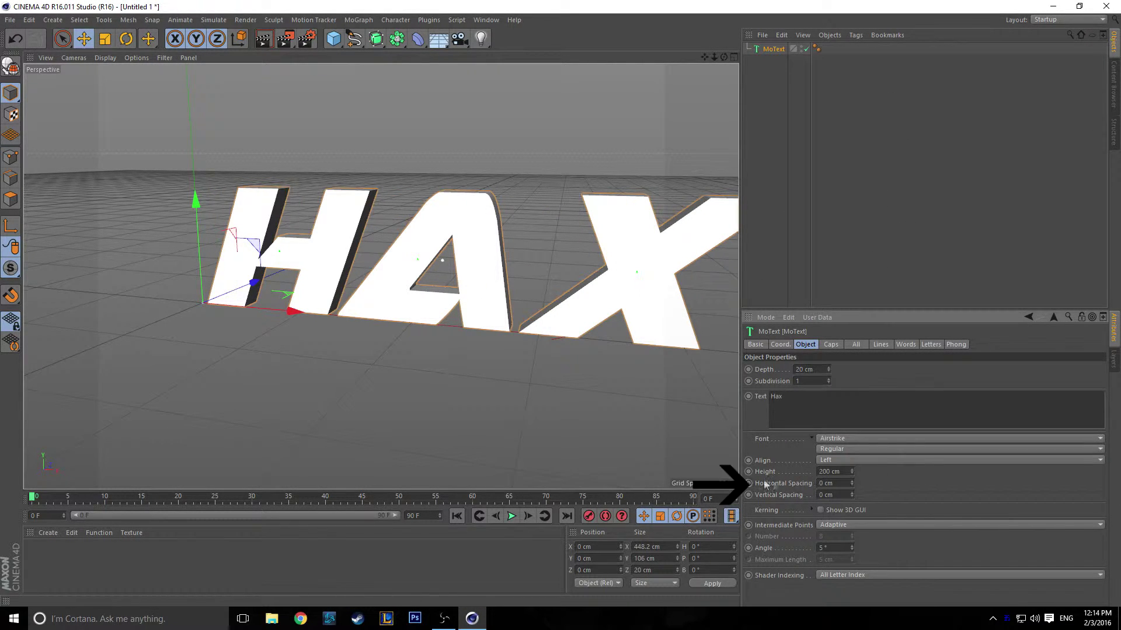
Step: Set letter spacing to -32 cm and depth to 77 cm, then shift the text left and down
{"action": "mouse_move", "coordinate": [852, 485]}
{"action": "left_mouse_down"}
{"action": "mouse_move", "coordinate": [853, 506]}
{"action": "mouse_move", "coordinate": [852, 461]}
{"action": "mouse_move", "coordinate": [852, 488]}
{"action": "left_mouse_up"}
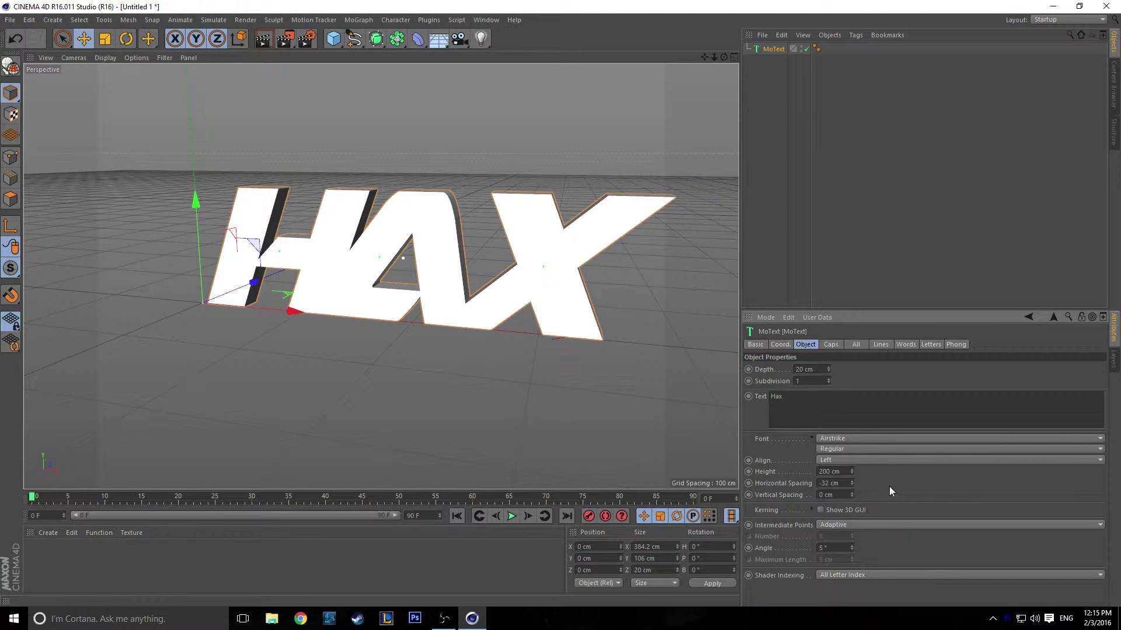
{"action": "left_click_drag", "start_coordinate": [827, 369], "coordinate": [829, 370]}
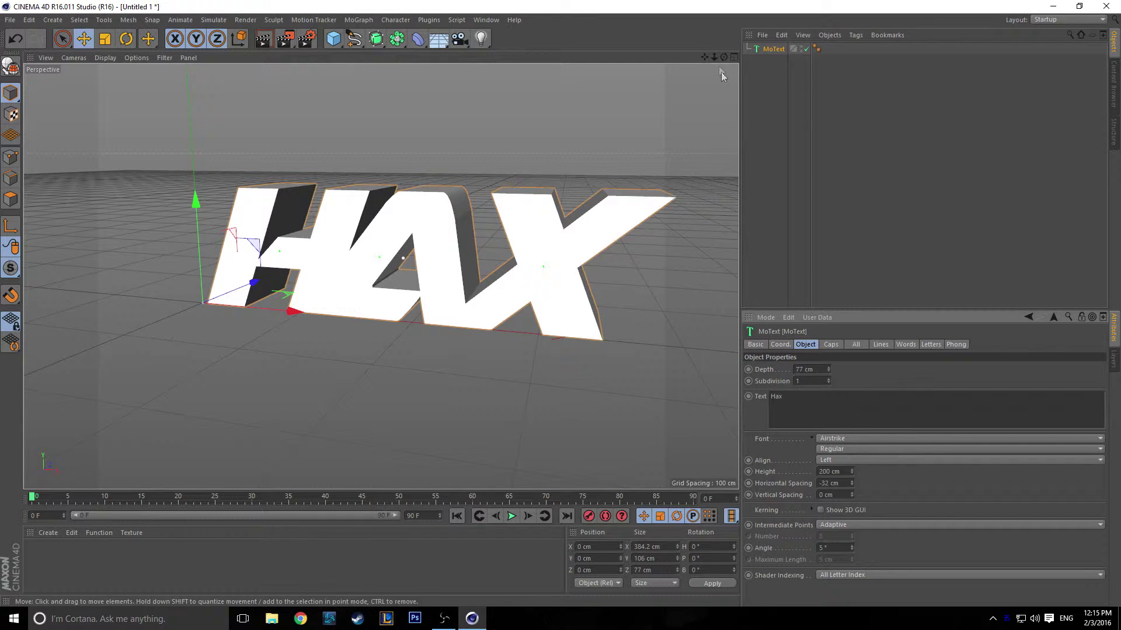
{"action": "key", "text": "ctrl+r"}
{"action": "left_click_drag", "start_coordinate": [380, 276], "coordinate": [420, 251], "text": "alt"}
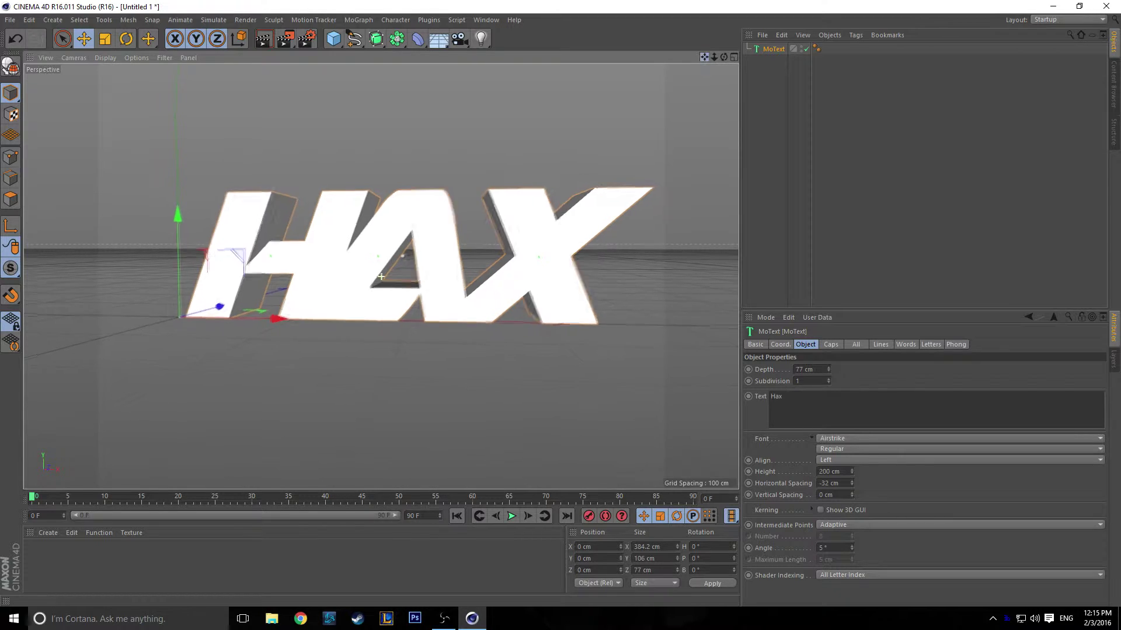
{"action": "left_click_drag", "start_coordinate": [701, 58], "coordinate": [690, 79]}
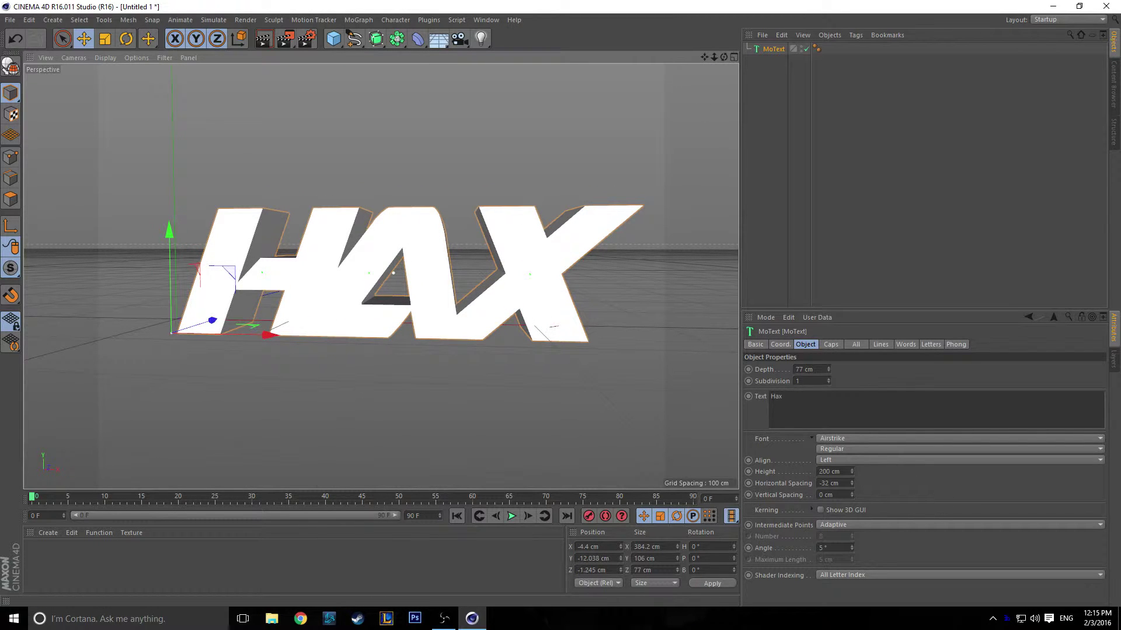
{"action": "left_click", "coordinate": [830, 345]}
Step: Set the front cap to a Fillet Cap with 5 cm radius and zoom in on the logo
{"action": "left_click", "coordinate": [856, 369]}
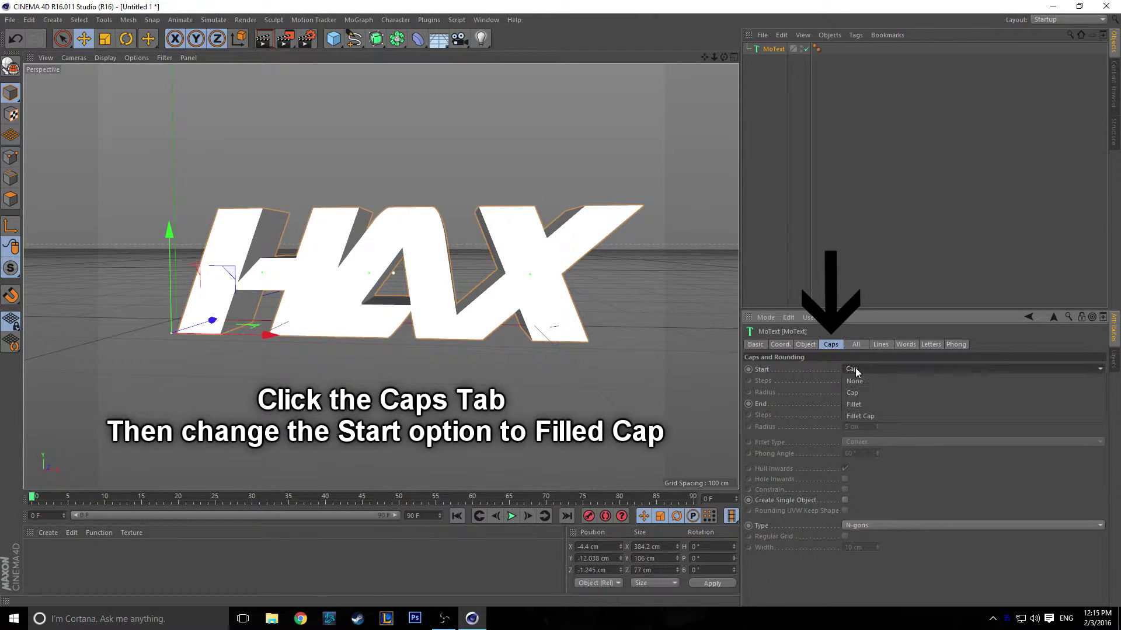
{"action": "left_click", "coordinate": [859, 417]}
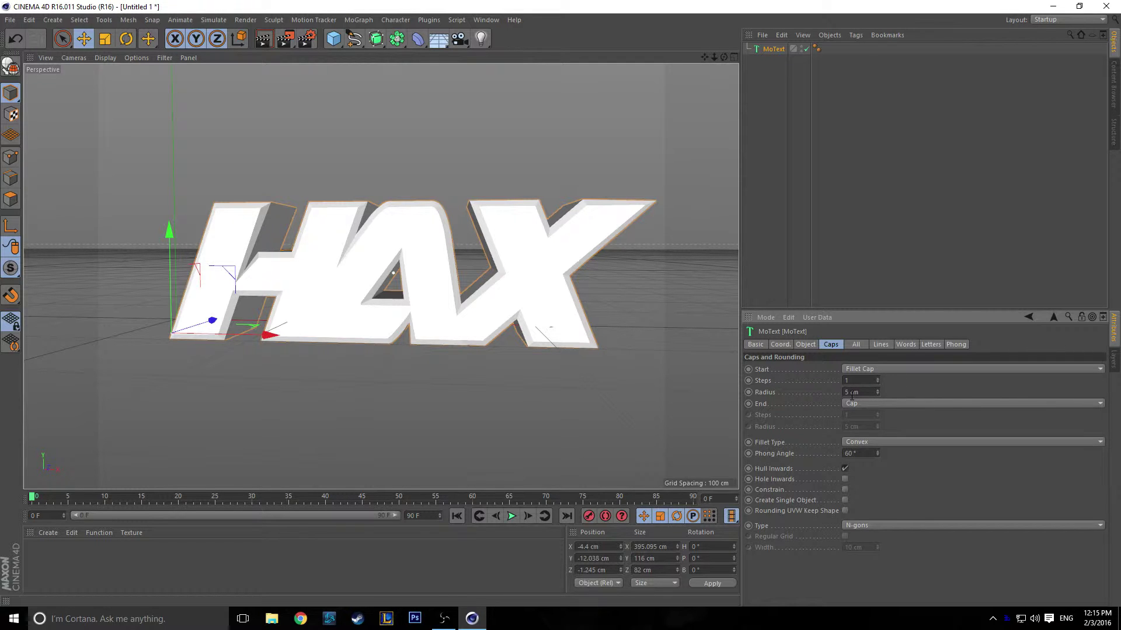
{"action": "left_click_drag", "start_coordinate": [714, 56], "coordinate": [709, 57]}
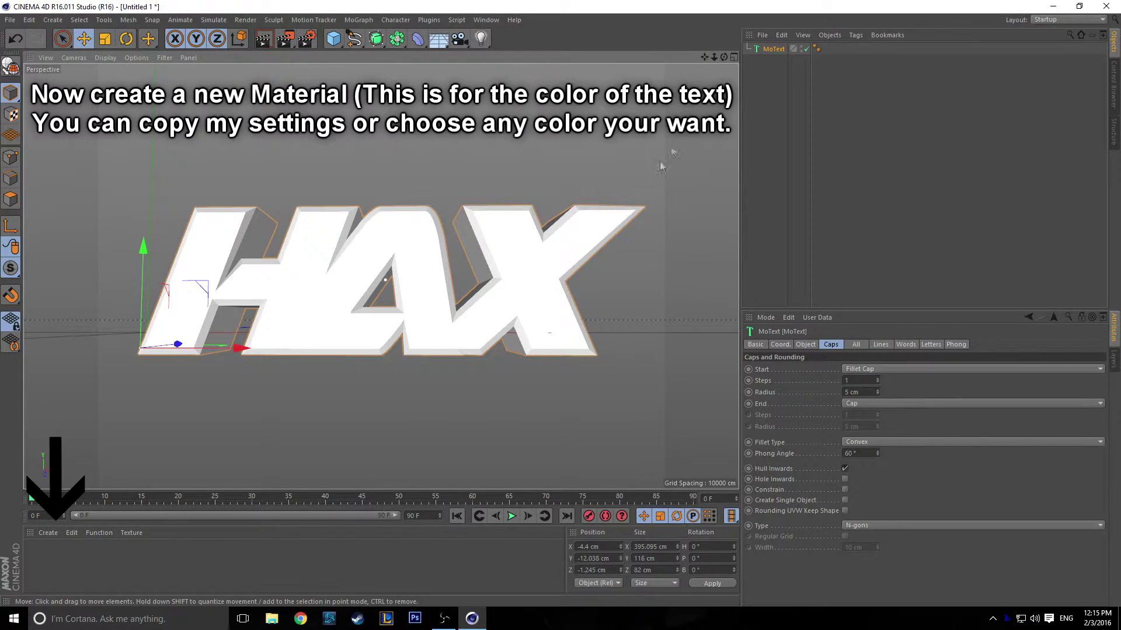
Step: Create a new material, Mat, and open it in the Material Editor
{"action": "left_click", "coordinate": [45, 537]}
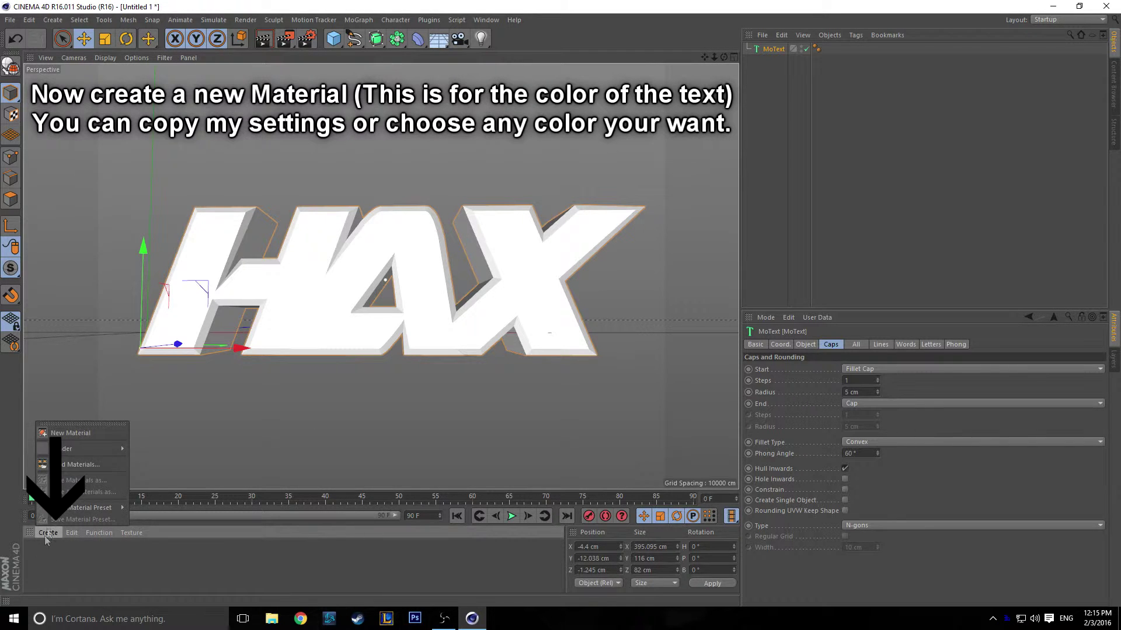
{"action": "left_click", "coordinate": [68, 434]}
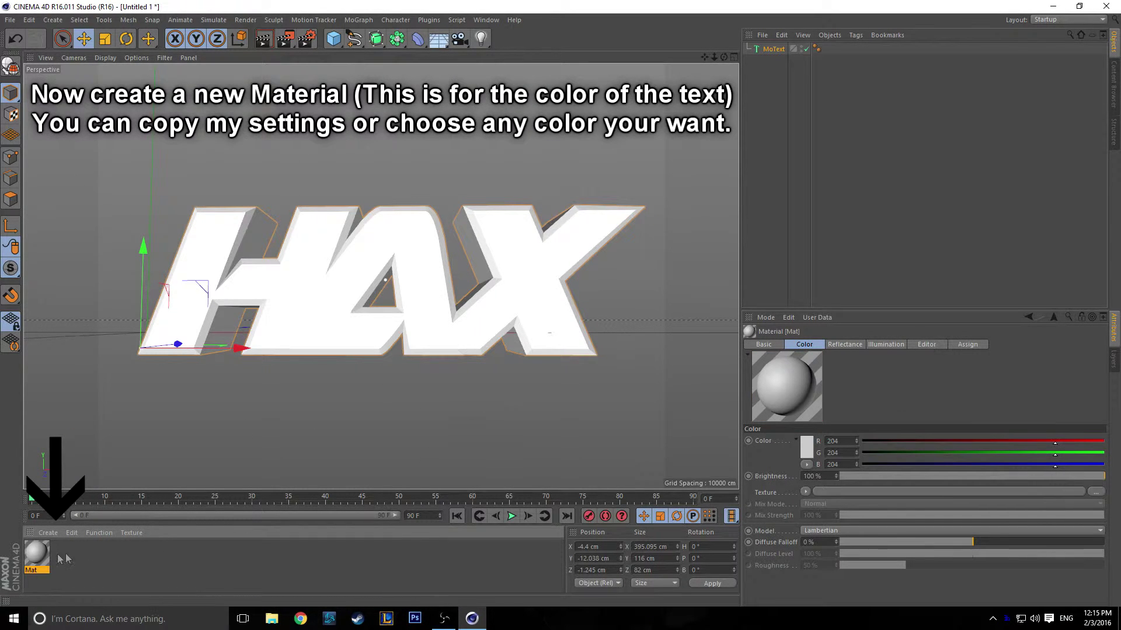
{"action": "double_click", "coordinate": [32, 552]}
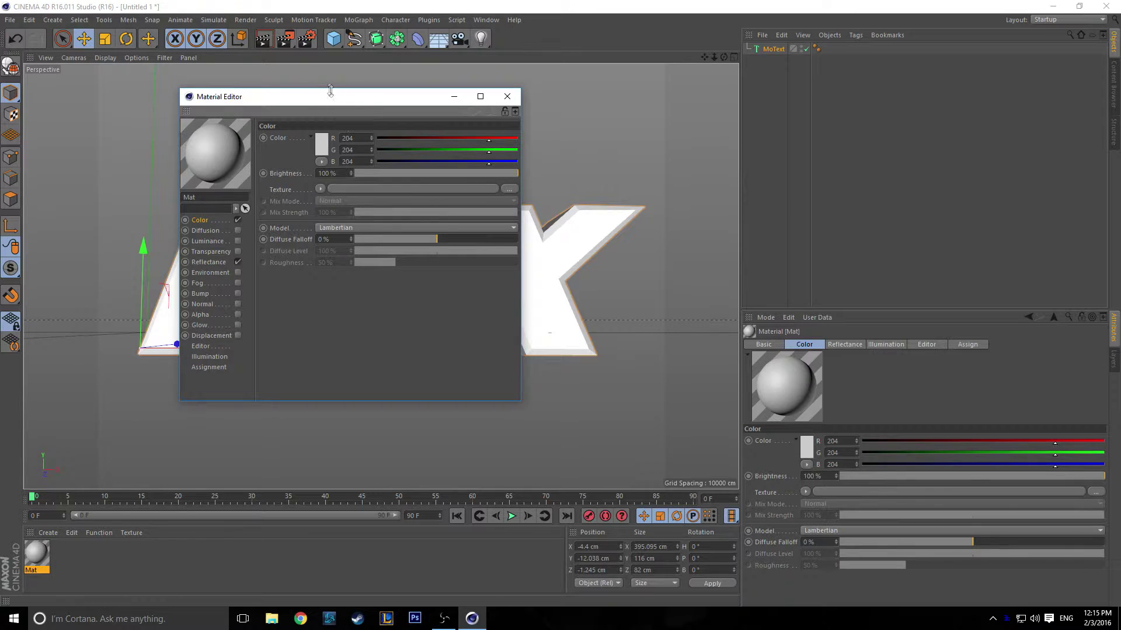
{"action": "left_click_drag", "start_coordinate": [331, 95], "coordinate": [818, 85]}
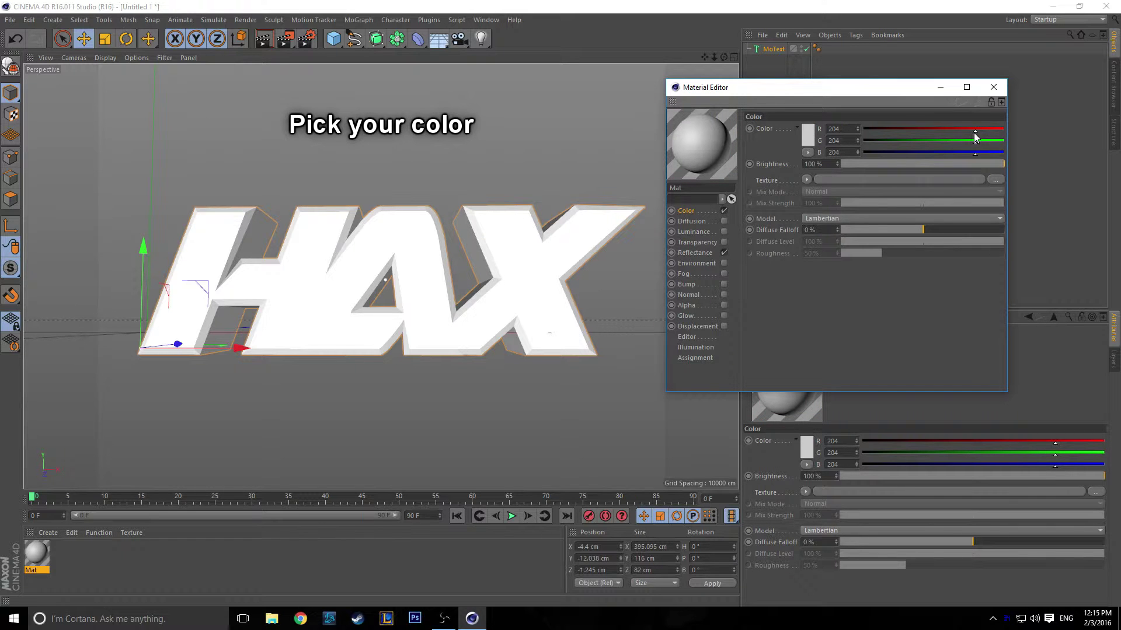
Step: Set Mat's colour to bright blue (R 0, G 21, B 255)
{"action": "left_click", "coordinate": [808, 137]}
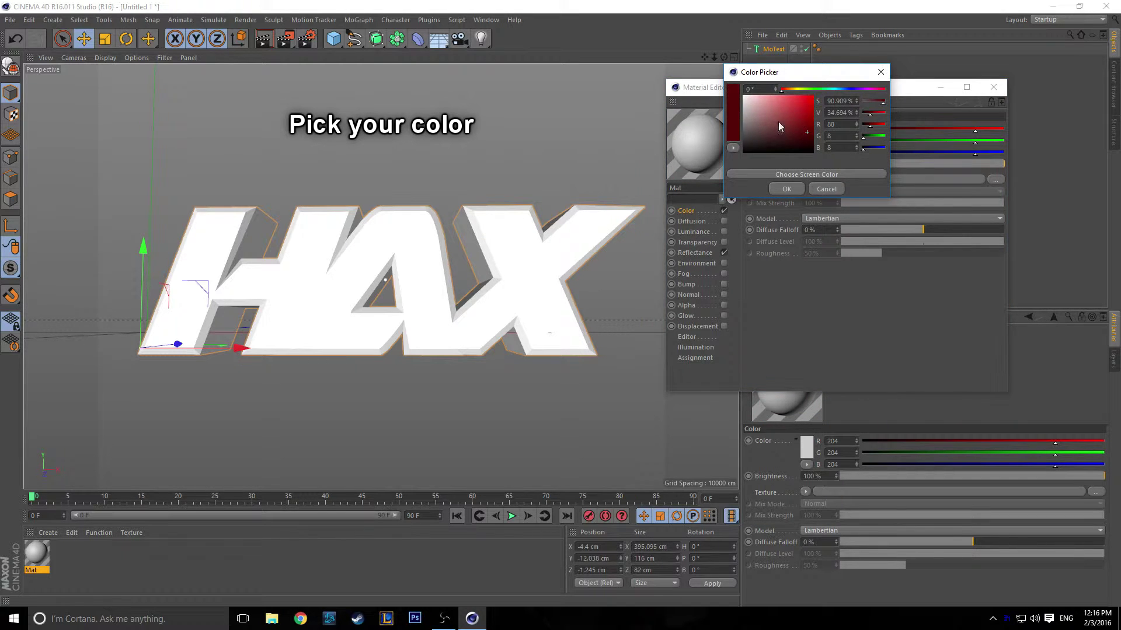
{"action": "left_click", "coordinate": [847, 89]}
{"action": "left_click_drag", "start_coordinate": [810, 102], "coordinate": [822, 94]}
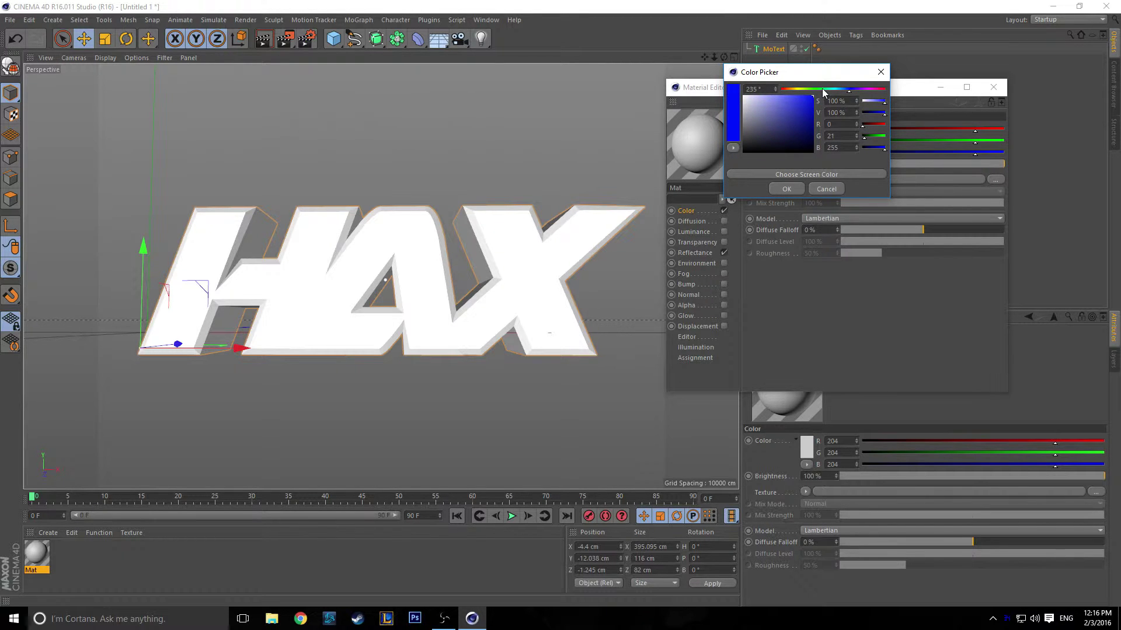
{"action": "left_click", "coordinate": [787, 189]}
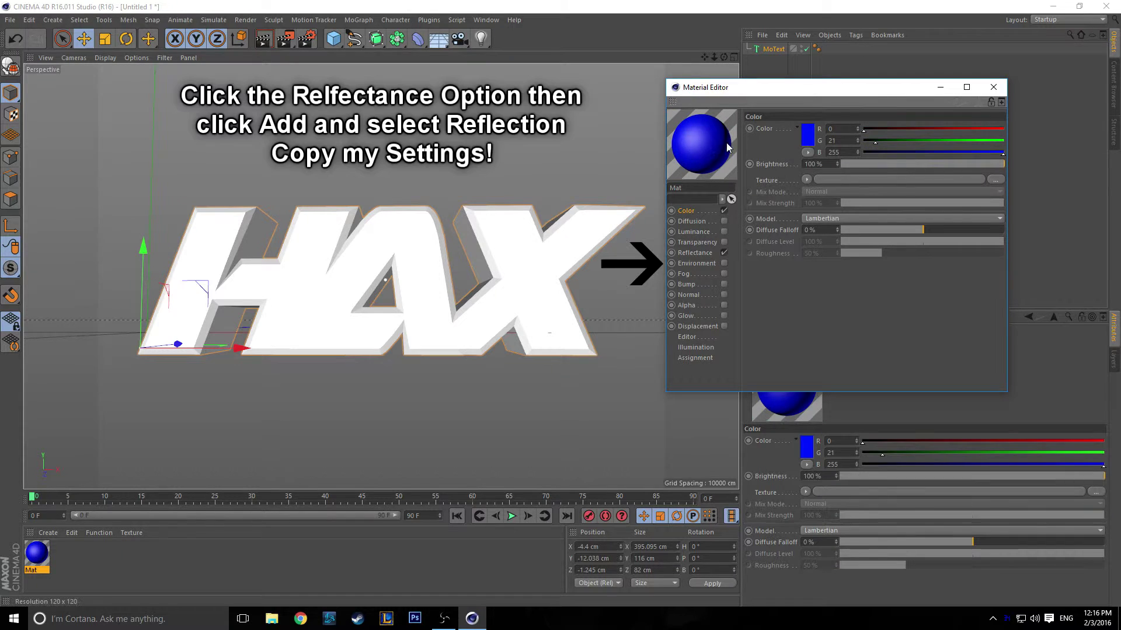
Step: Add a Reflection (Legacy) layer to Mat at about 30% brightness and close the editor
{"action": "left_click", "coordinate": [689, 253]}
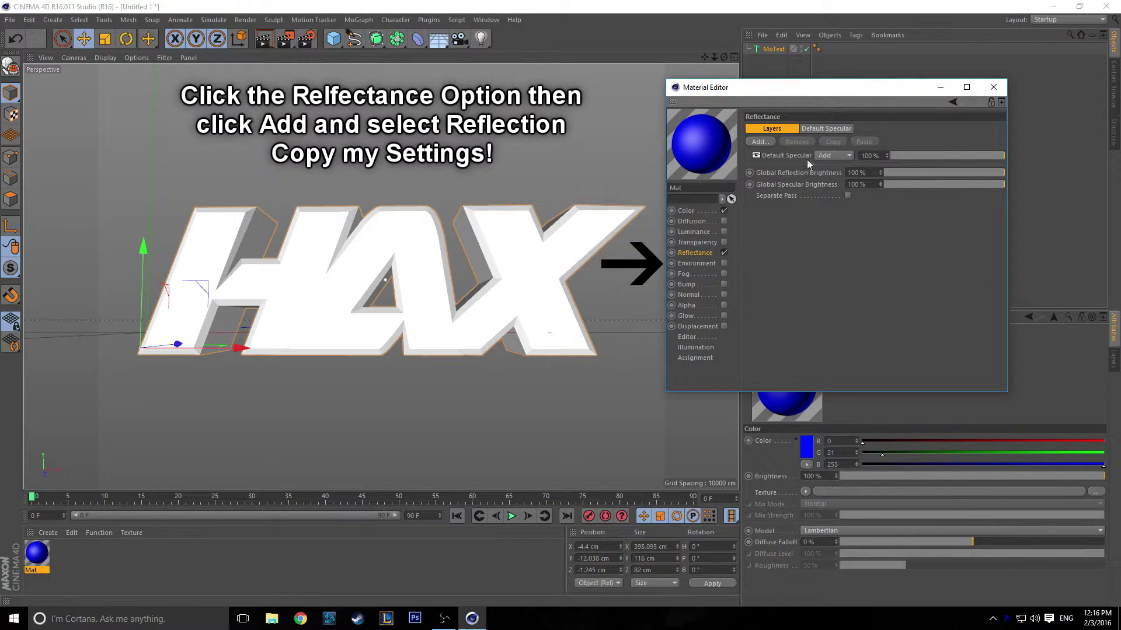
{"action": "left_click", "coordinate": [761, 142]}
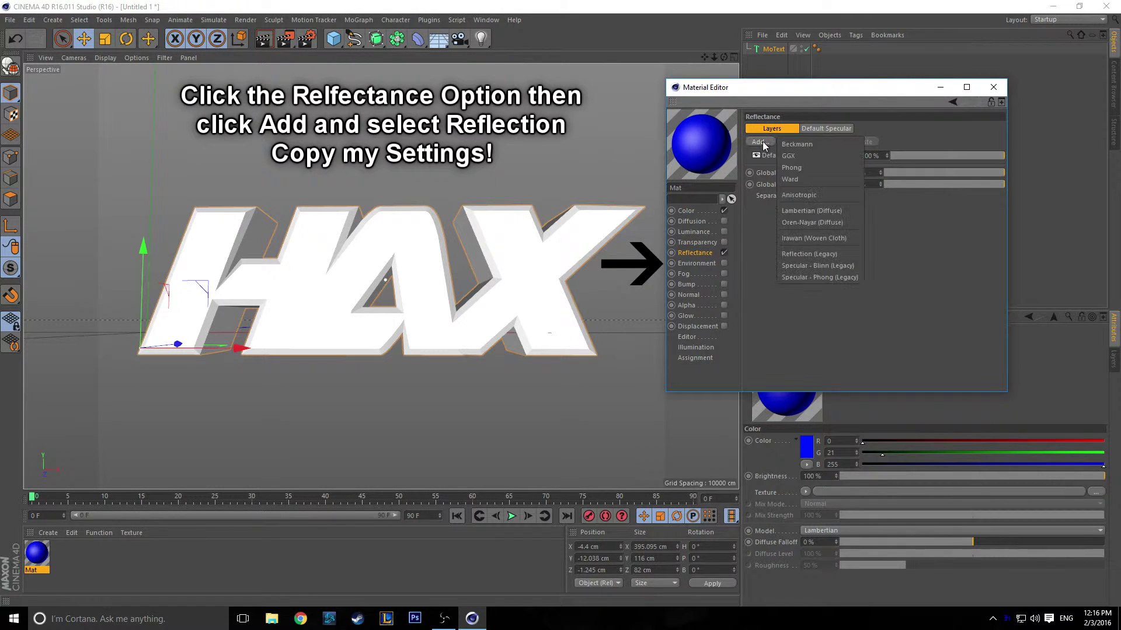
{"action": "left_click", "coordinate": [795, 254]}
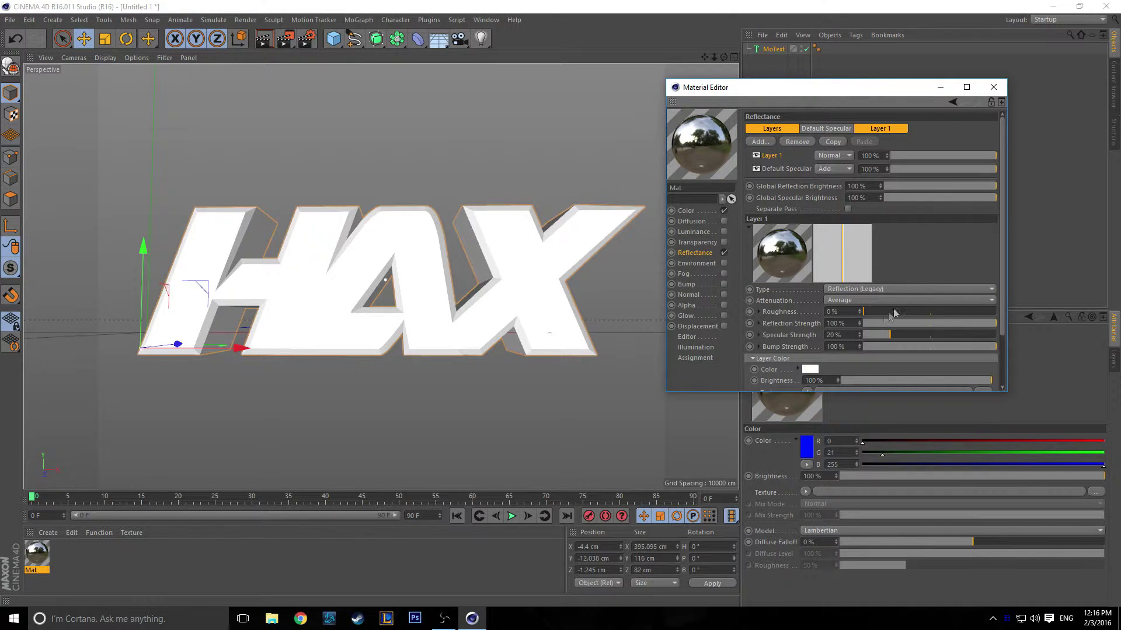
{"action": "scroll", "coordinate": [871, 356], "scroll_direction": "down", "scroll_amount": 3}
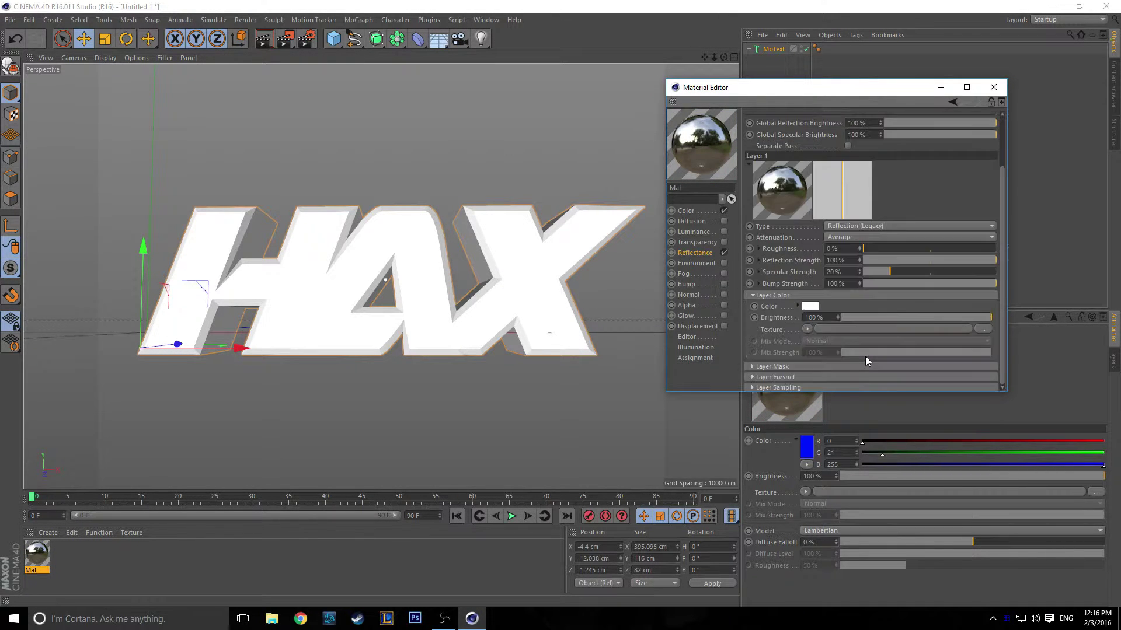
{"action": "left_click", "coordinate": [917, 316]}
{"action": "left_click", "coordinate": [891, 318]}
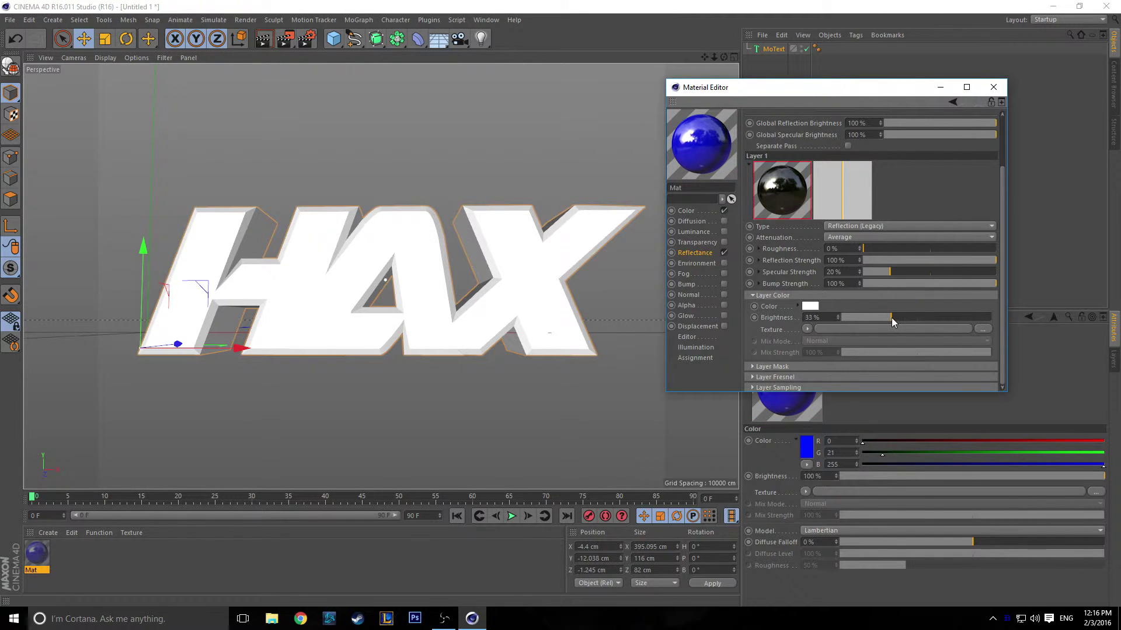
{"action": "left_click", "coordinate": [887, 317]}
{"action": "left_click", "coordinate": [993, 87]}
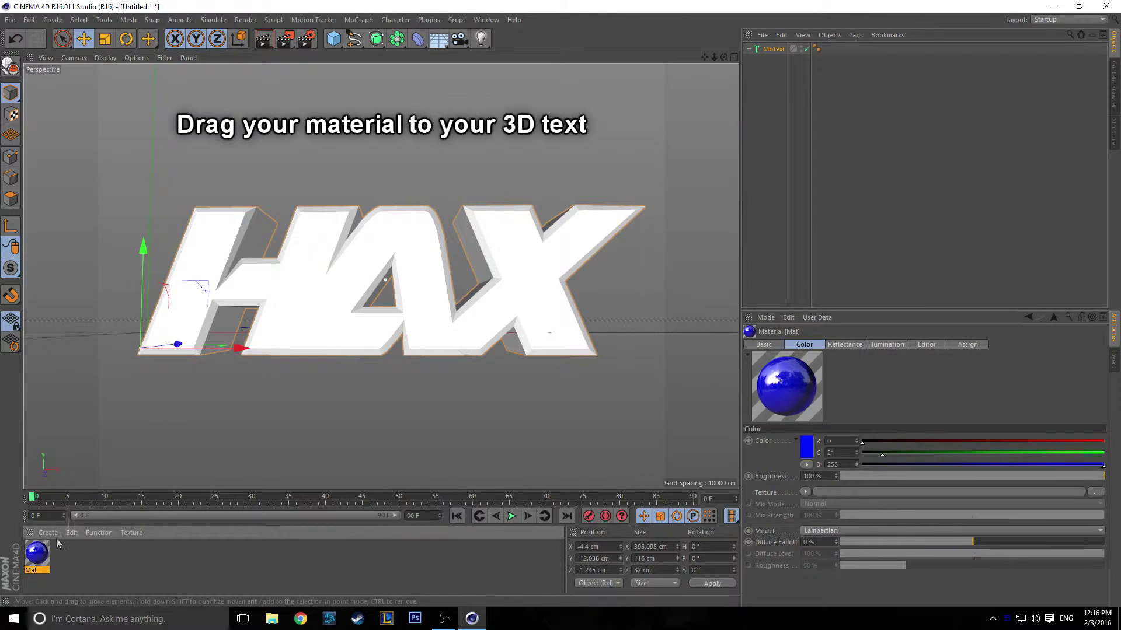
Step: Apply Mat to the MoText, render a viewport preview, and add a Sky object
{"action": "left_click_drag", "start_coordinate": [37, 555], "coordinate": [277, 285]}
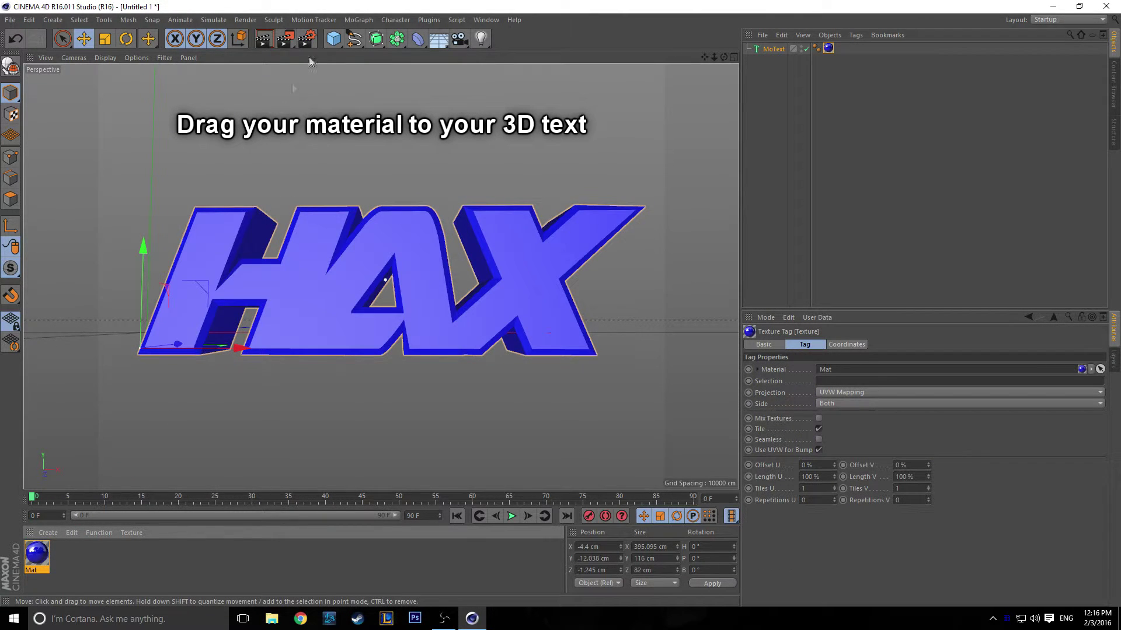
{"action": "left_click", "coordinate": [264, 41]}
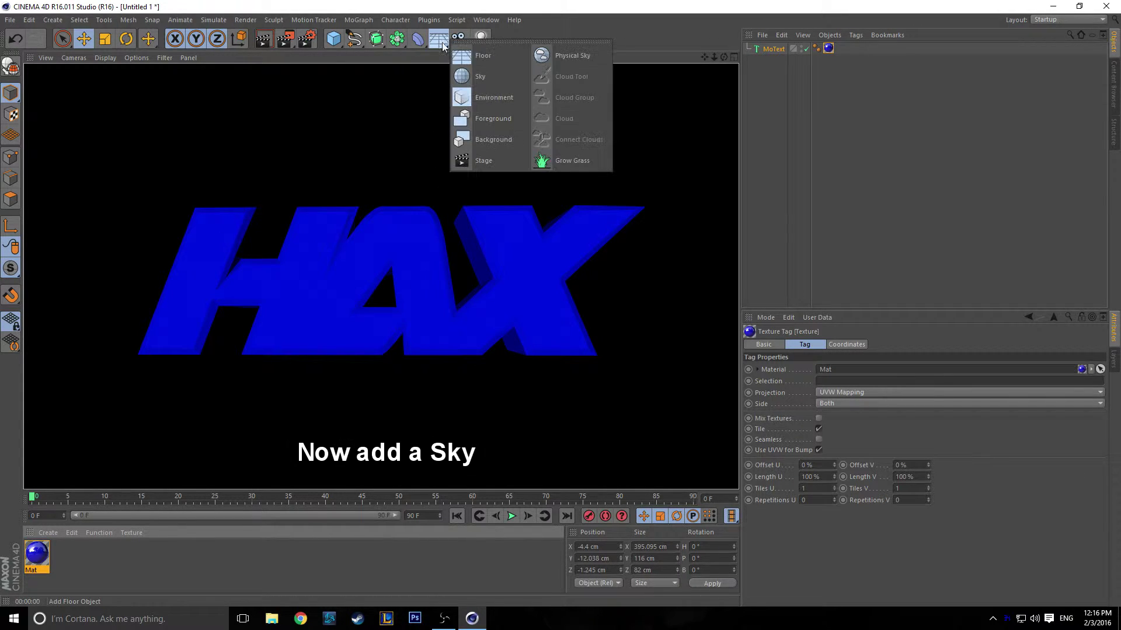
{"action": "left_click_drag", "start_coordinate": [443, 44], "coordinate": [496, 75]}
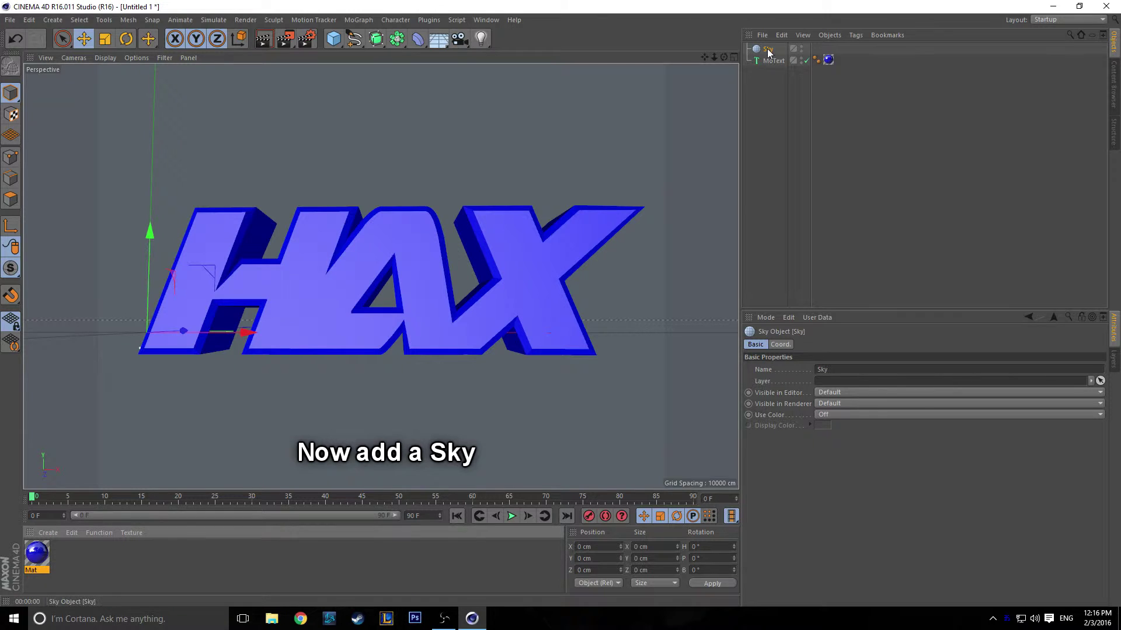
Step: Create material Mat.1 with the 08.jpg colour texture, apply it to the Sky, and render
{"action": "left_click", "coordinate": [51, 534]}
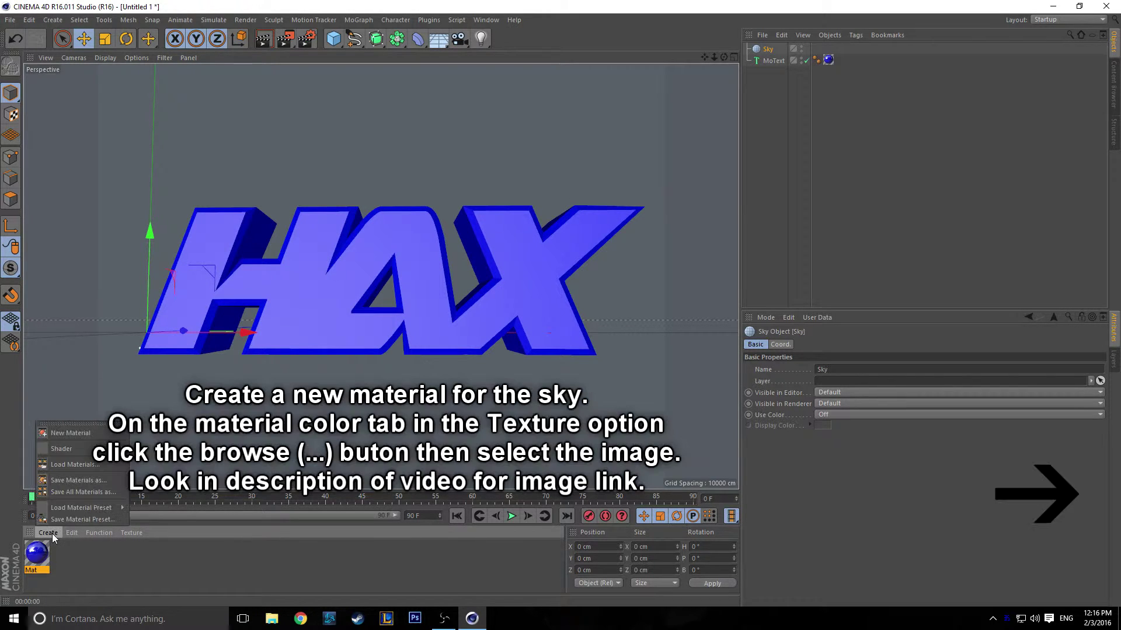
{"action": "left_click", "coordinate": [79, 434]}
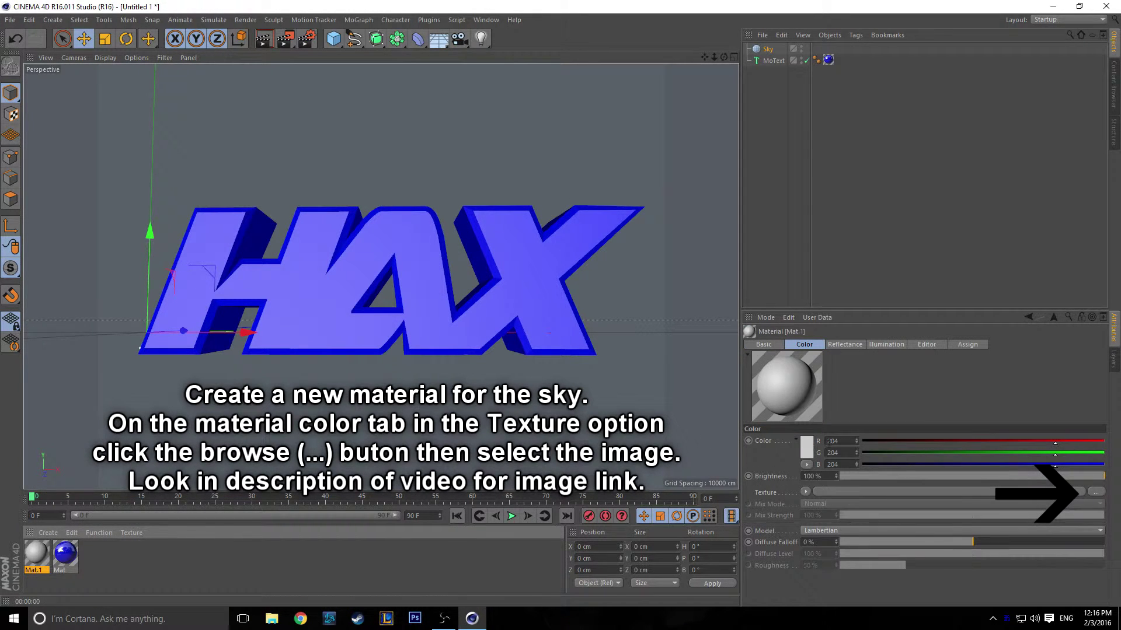
{"action": "left_click", "coordinate": [1095, 492]}
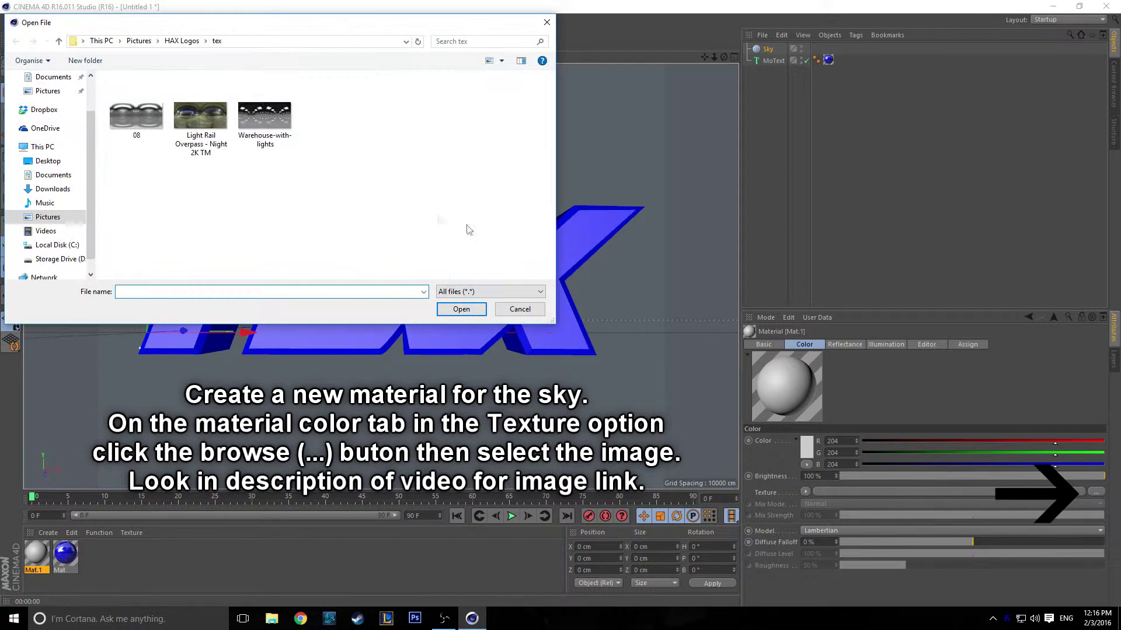
{"action": "left_click", "coordinate": [139, 119]}
{"action": "left_click", "coordinate": [468, 312]}
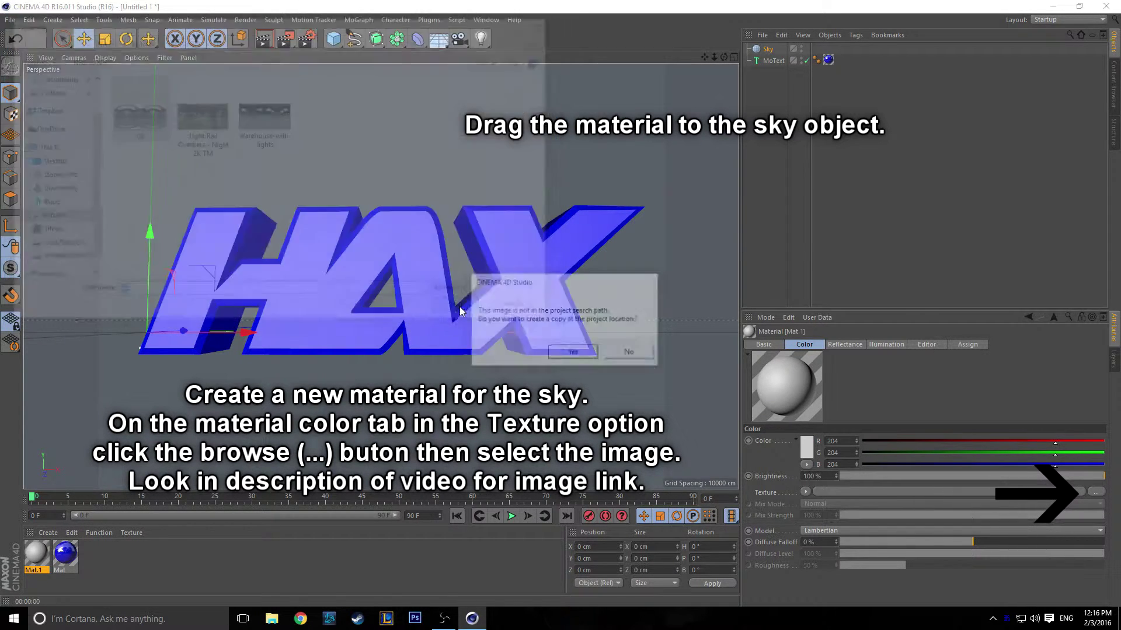
{"action": "left_click", "coordinate": [571, 353]}
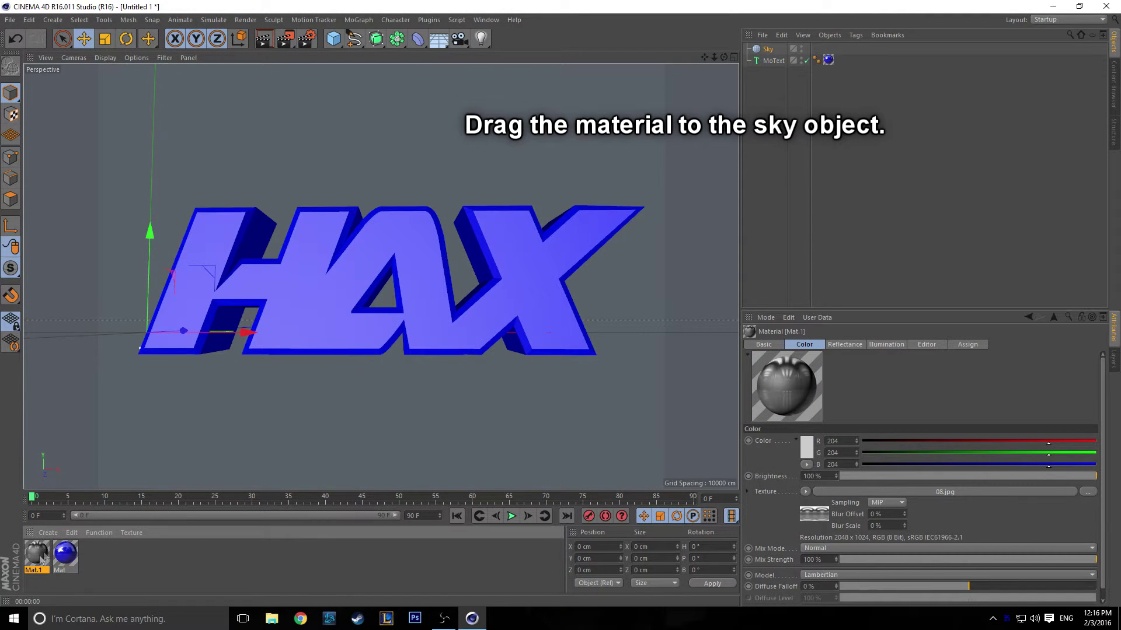
{"action": "left_click_drag", "start_coordinate": [708, 93], "coordinate": [767, 49]}
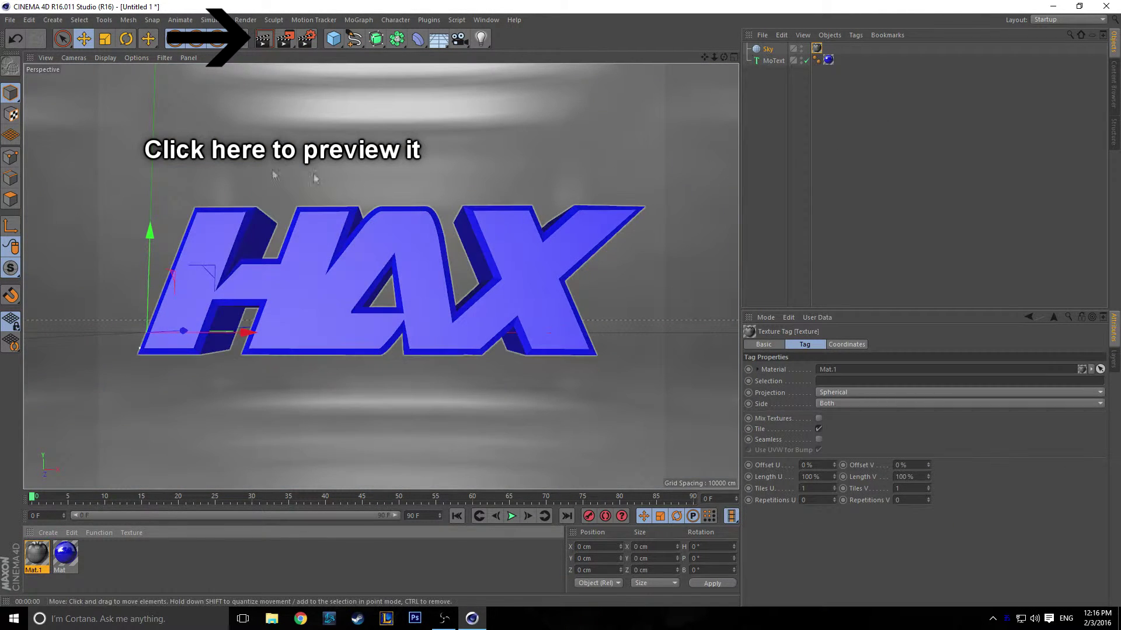
{"action": "left_click", "coordinate": [263, 38]}
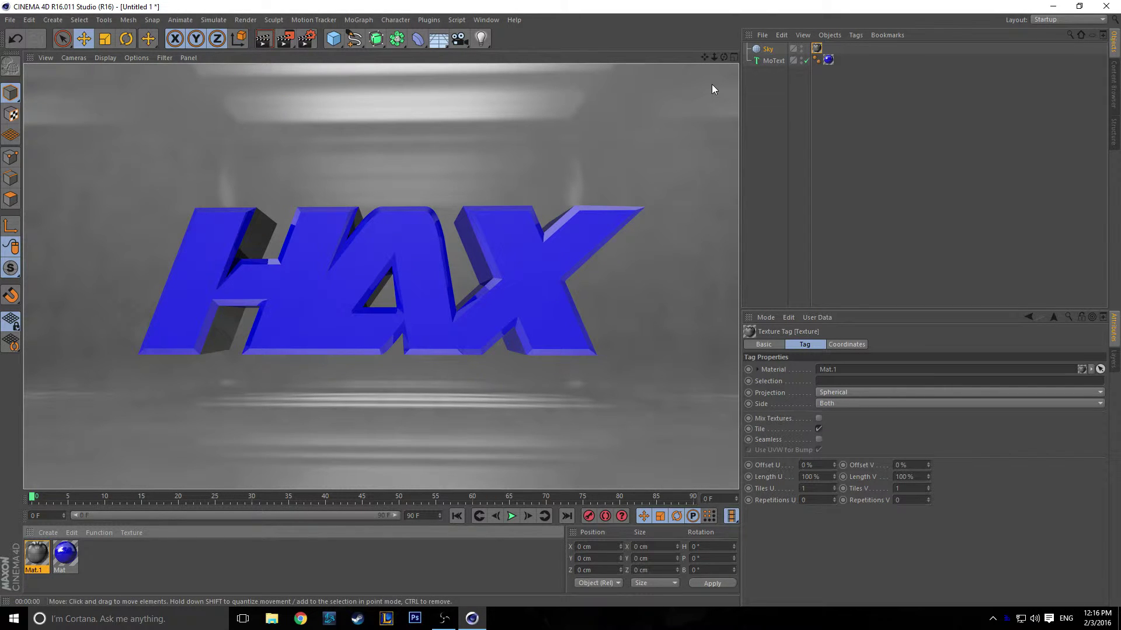
Step: Orbit to an angled view and render to check the sky reflections on HAX
{"action": "mouse_move", "coordinate": [724, 56]}
{"action": "left_mouse_down"}
{"action": "mouse_move", "coordinate": [737, 60]}
{"action": "mouse_move", "coordinate": [400, 77]}
{"action": "left_mouse_up"}
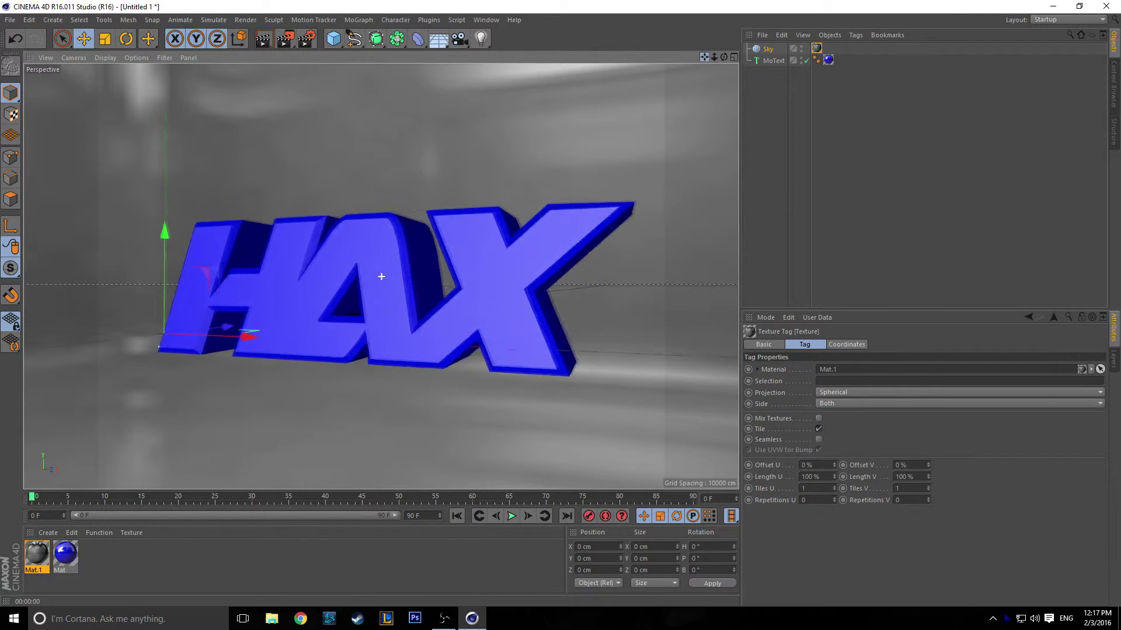
{"action": "left_click", "coordinate": [264, 41]}
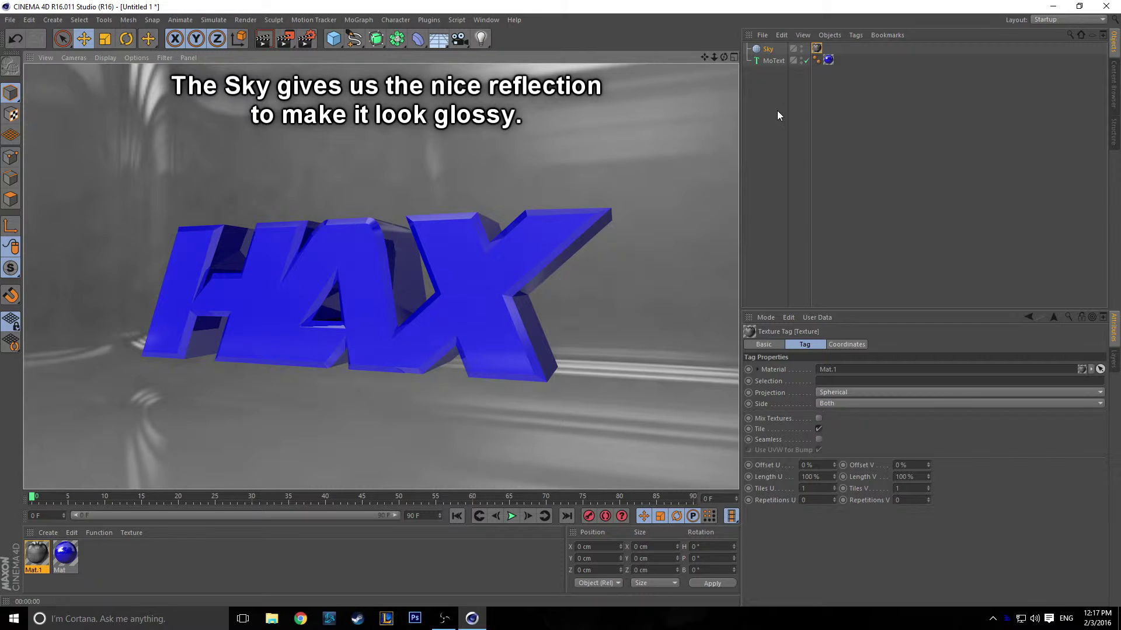
{"action": "left_click", "coordinate": [772, 61]}
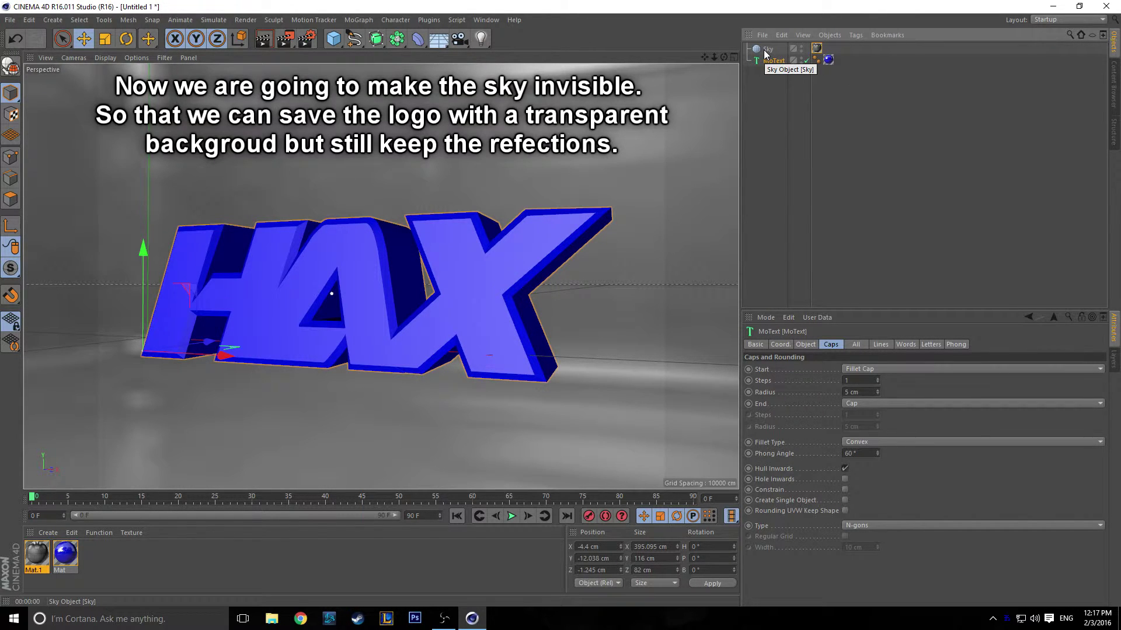
{"action": "left_click", "coordinate": [266, 39]}
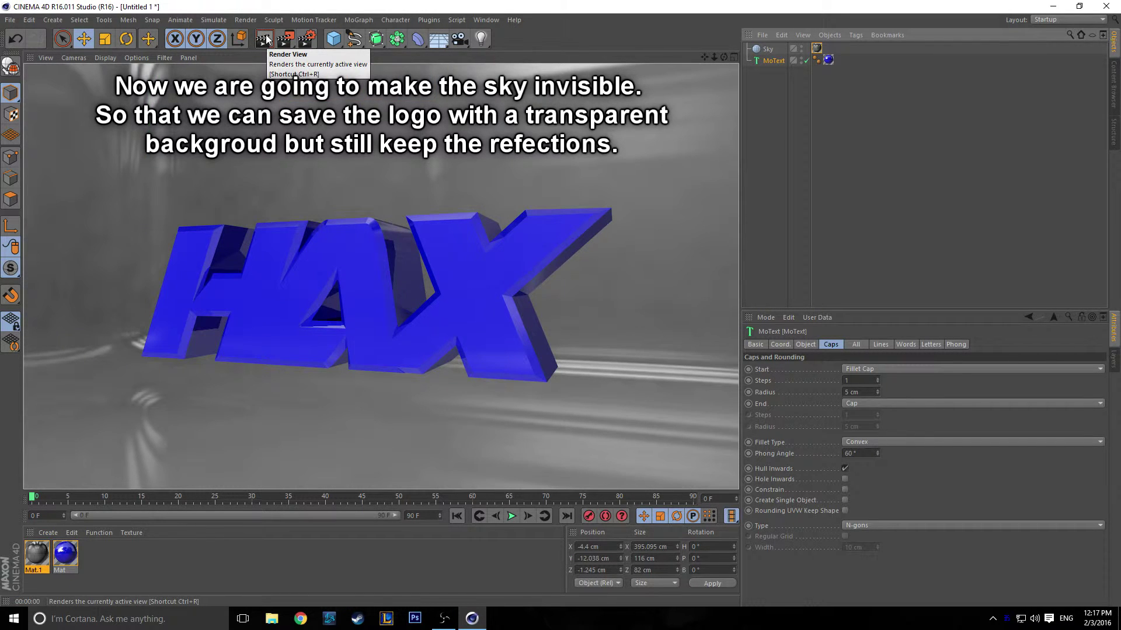
Step: Orbit to further angles, re-render, and pan to recentre the text
{"action": "left_click_drag", "start_coordinate": [350, 268], "coordinate": [381, 276], "text": "alt"}
{"action": "left_click_drag", "start_coordinate": [724, 57], "coordinate": [739, 58]}
{"action": "left_click_drag", "start_coordinate": [381, 276], "coordinate": [386, 274], "text": "alt"}
{"action": "left_click", "coordinate": [262, 42]}
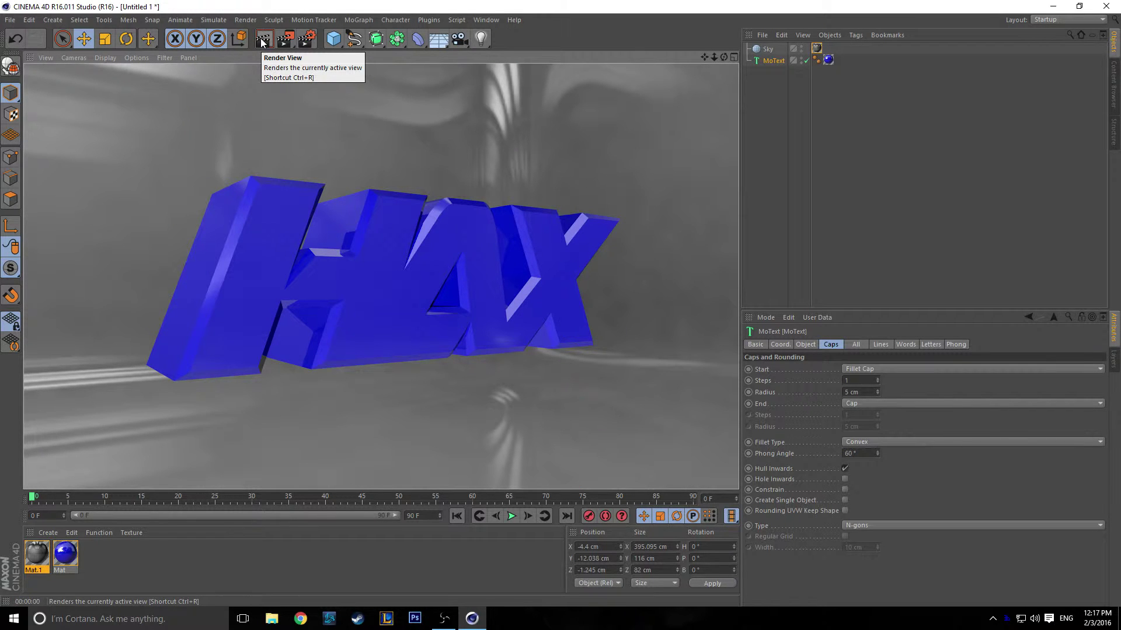
{"action": "left_click_drag", "start_coordinate": [381, 276], "coordinate": [380, 276], "text": "alt"}
{"action": "left_click_drag", "start_coordinate": [706, 55], "coordinate": [682, 69]}
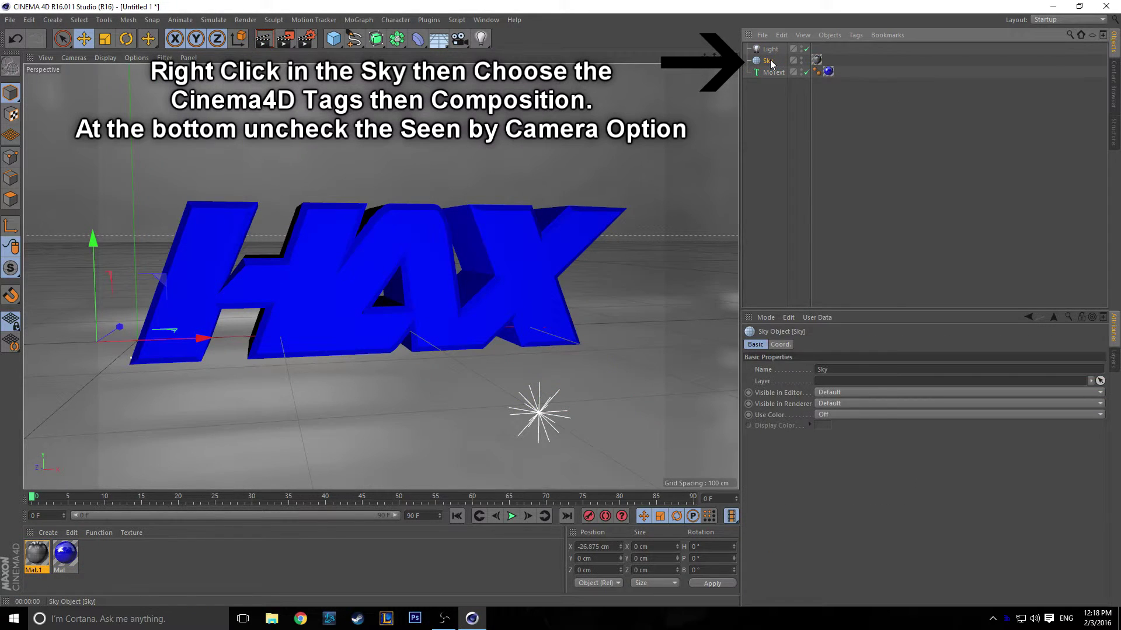
Step: Give the Sky a Compositing tag with Seen by Camera off and render HAX against black
{"action": "right_click", "coordinate": [770, 61]}
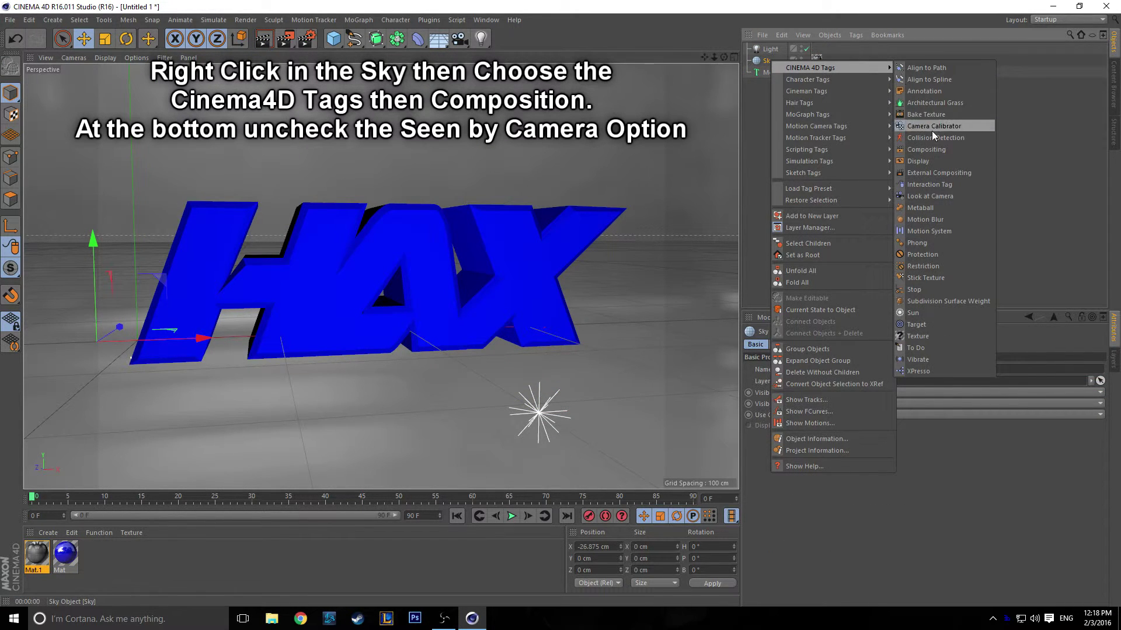
{"action": "left_click", "coordinate": [931, 149]}
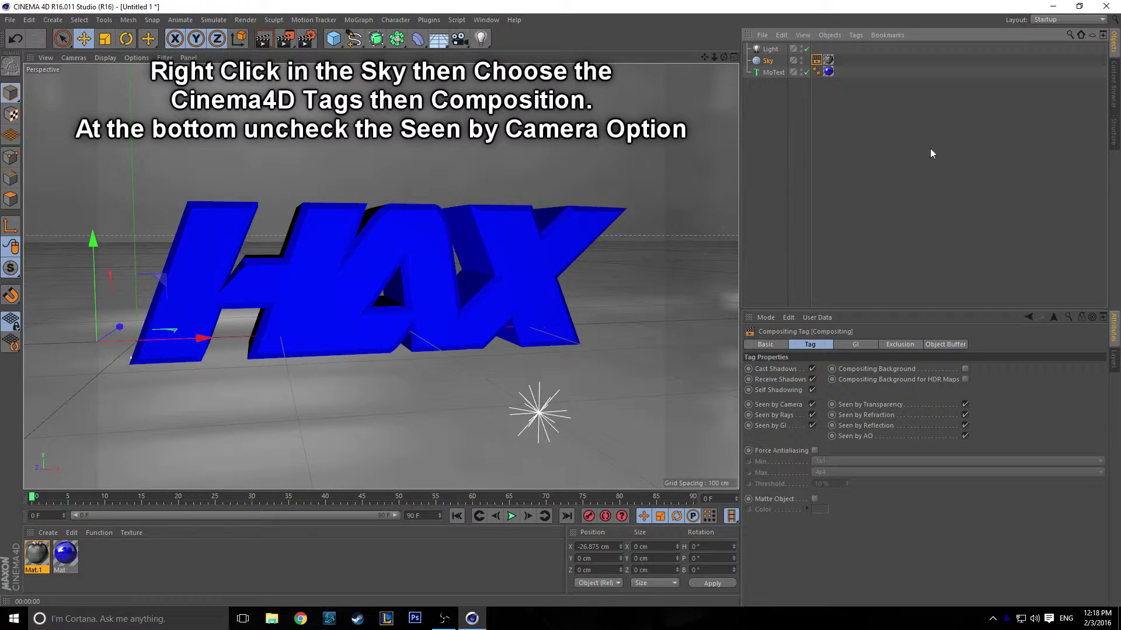
{"action": "left_click", "coordinate": [813, 405]}
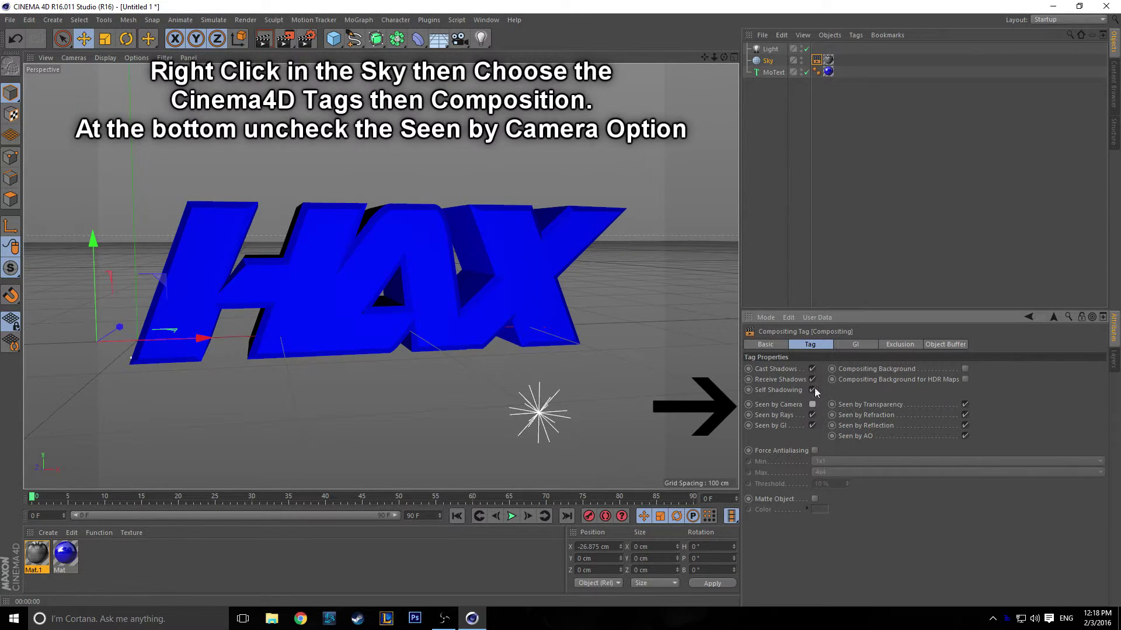
{"action": "left_click", "coordinate": [266, 46]}
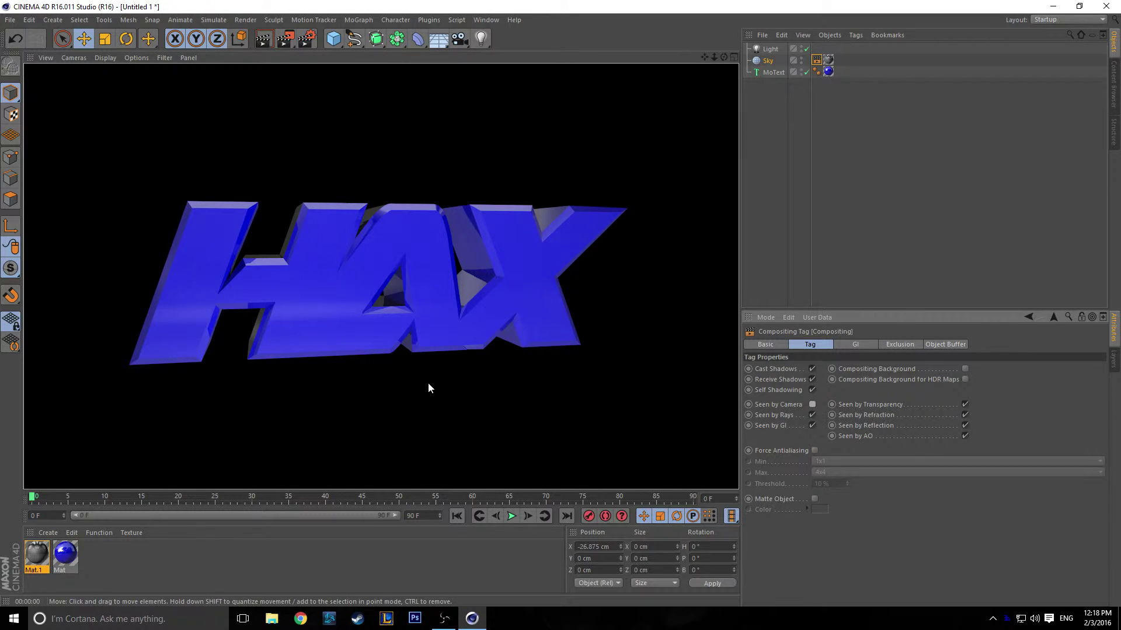
{"action": "left_click", "coordinate": [304, 39]}
Step: Set the render output size to 1000x1000 pixels at 300 DPI resolution
{"action": "left_click_drag", "start_coordinate": [286, 11], "coordinate": [642, 59]}
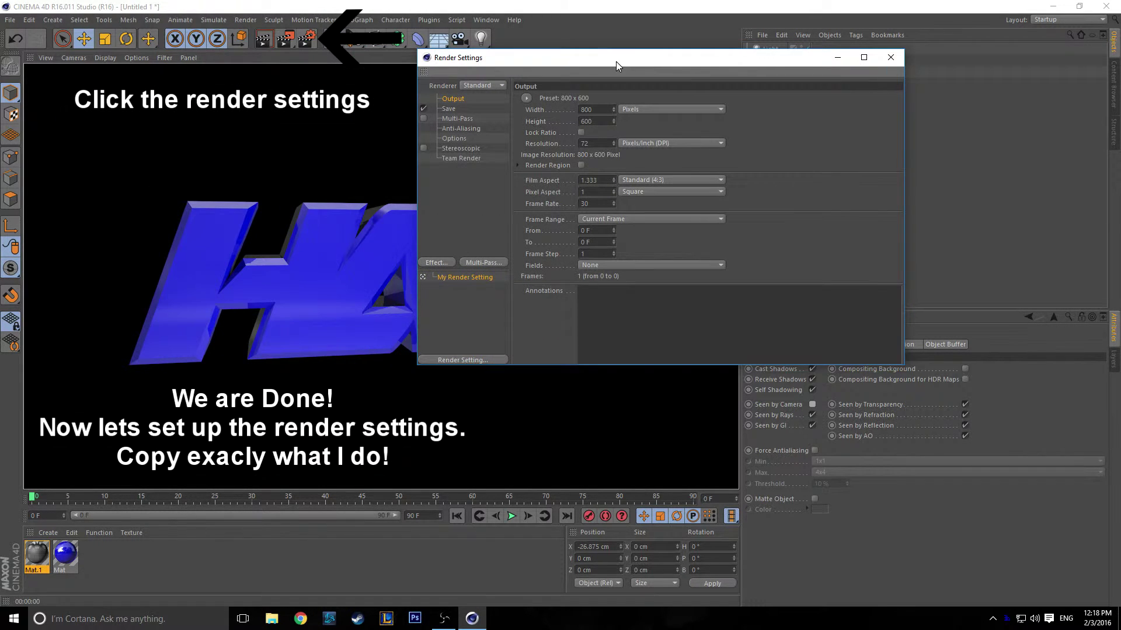
{"action": "type", "text": "1000"}
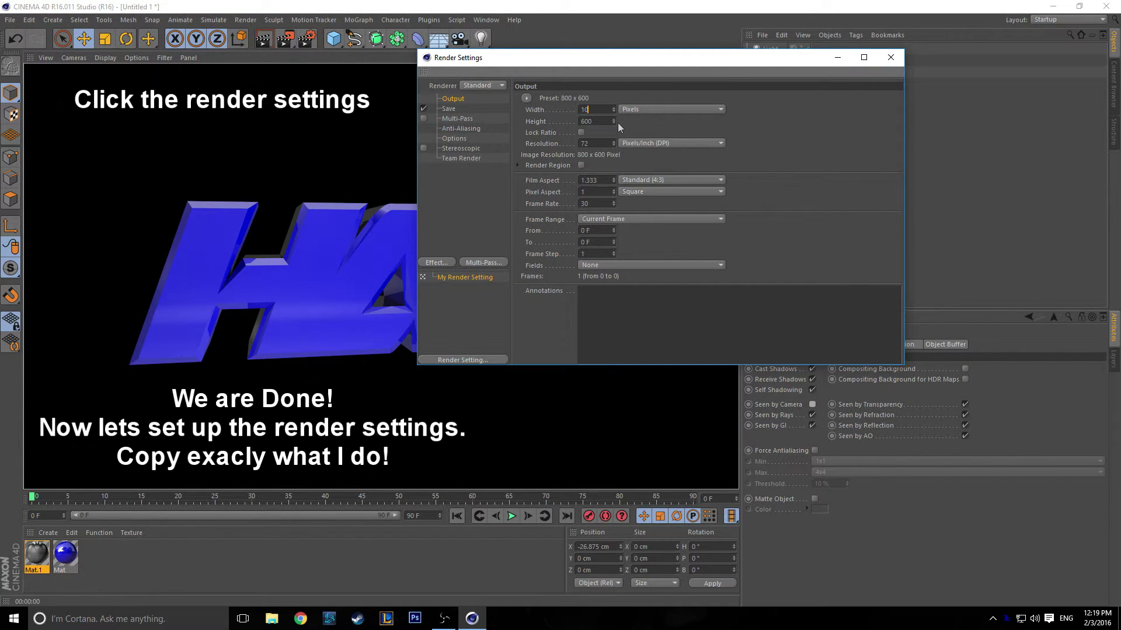
{"action": "key", "text": "Tab"}
{"action": "type", "text": "1000"}
{"action": "key", "text": "Tab"}
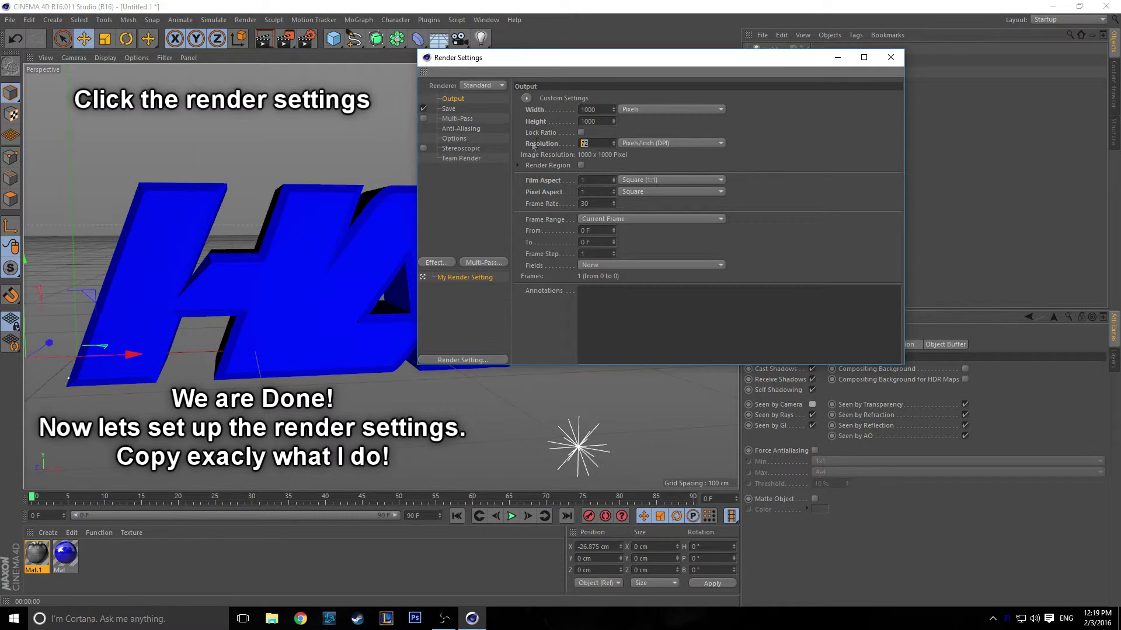
{"action": "type", "text": "300"}
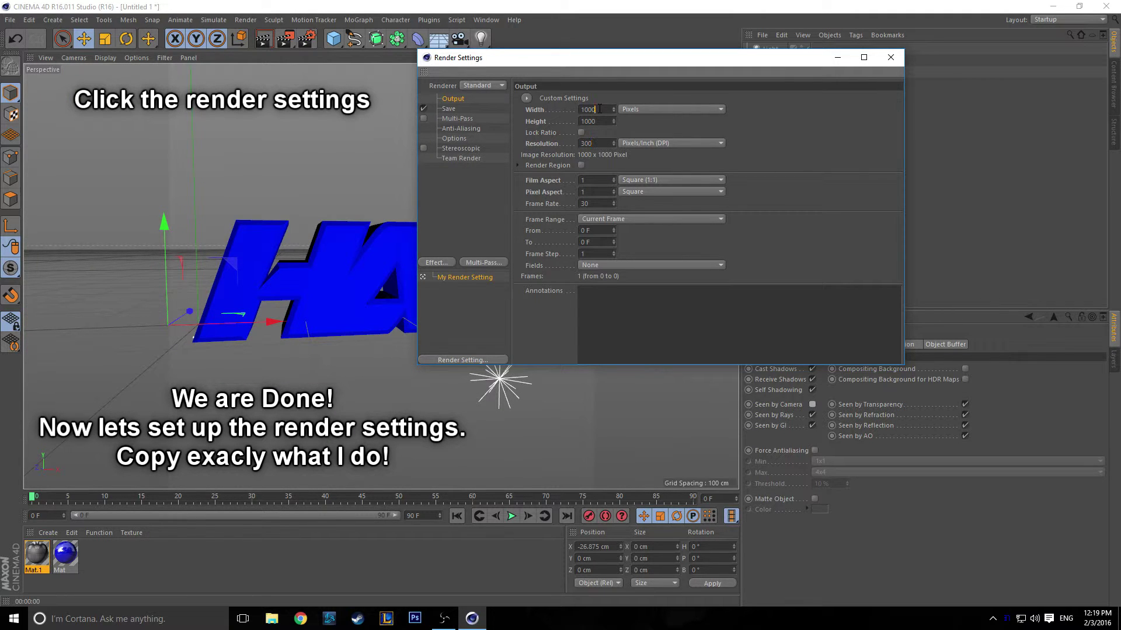
{"action": "left_click", "coordinate": [601, 122]}
Step: Set the saved image format to PNG with Alpha Channel enabled
{"action": "left_click", "coordinate": [454, 110]}
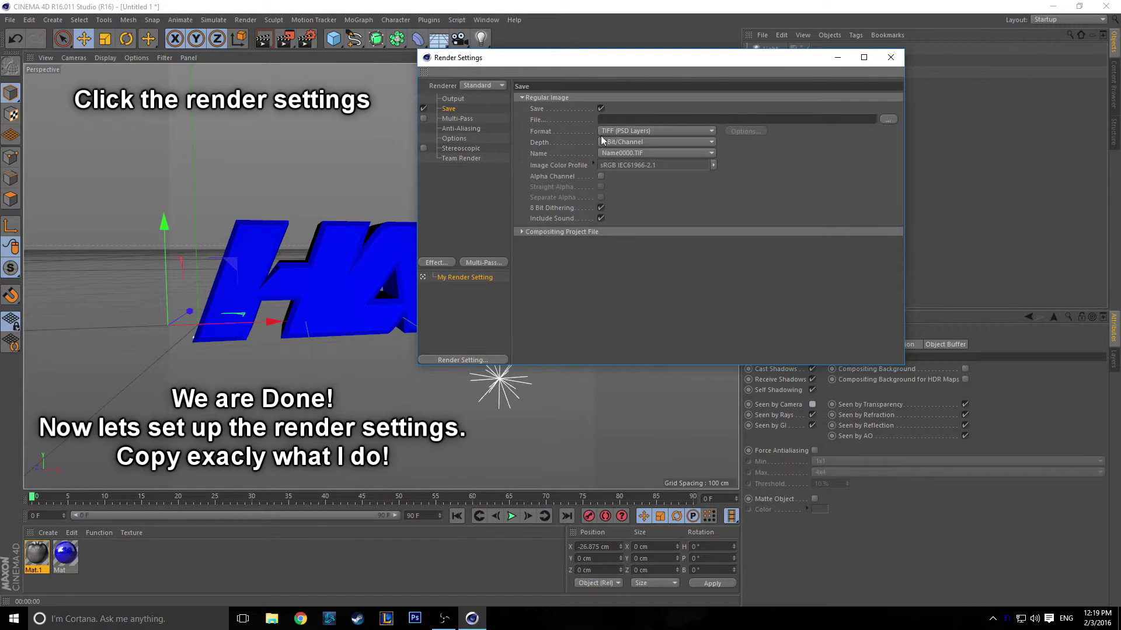
{"action": "left_click", "coordinate": [657, 131]}
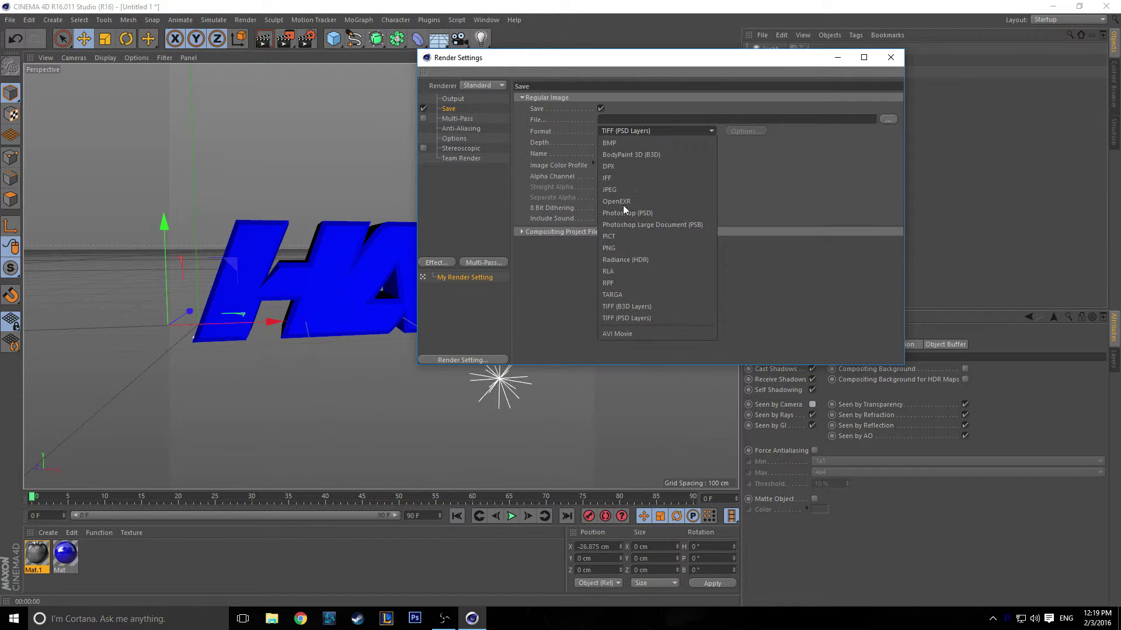
{"action": "left_click", "coordinate": [617, 249]}
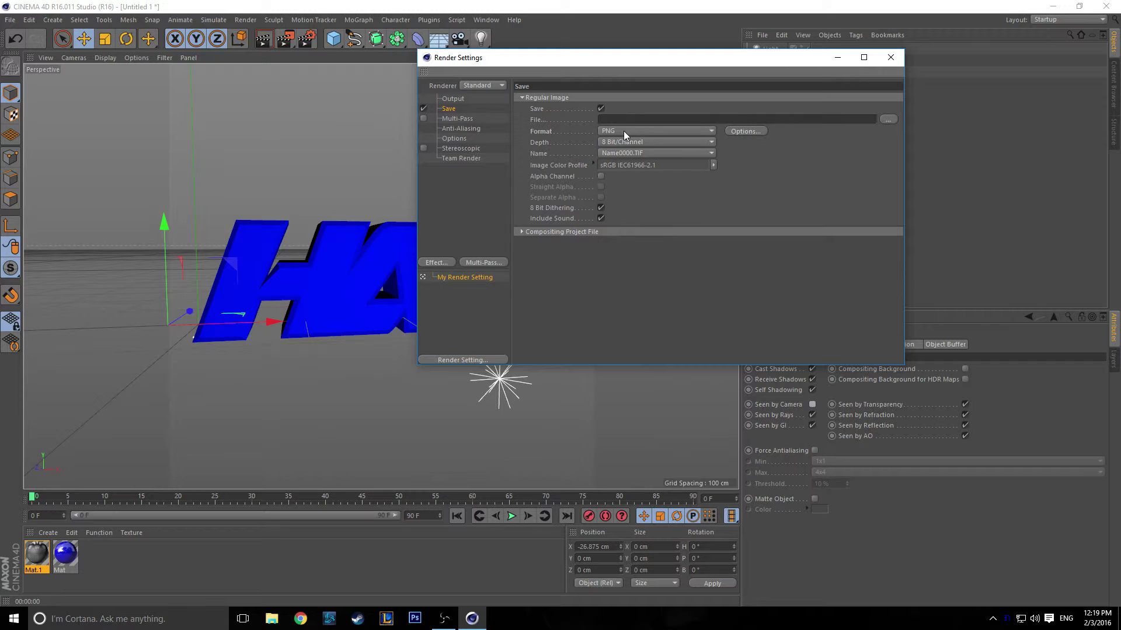
{"action": "left_click", "coordinate": [601, 177]}
Step: Set anti-aliasing quality to Best and close Render Settings
{"action": "left_click", "coordinate": [452, 119]}
{"action": "left_click", "coordinate": [459, 128]}
{"action": "left_click", "coordinate": [636, 98]}
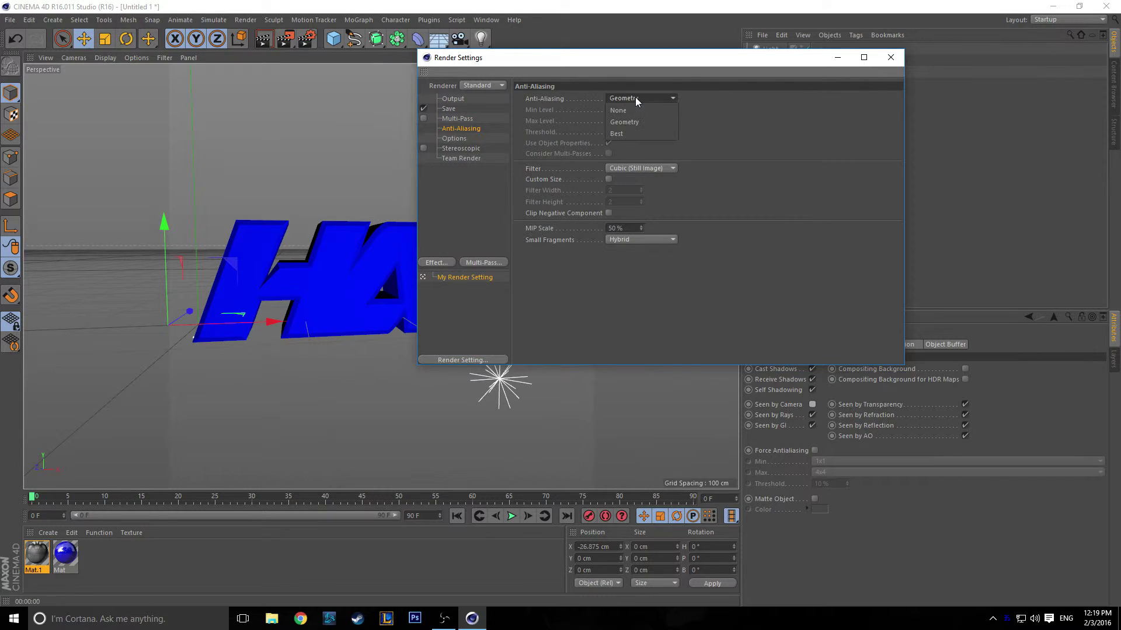
{"action": "left_click", "coordinate": [623, 134]}
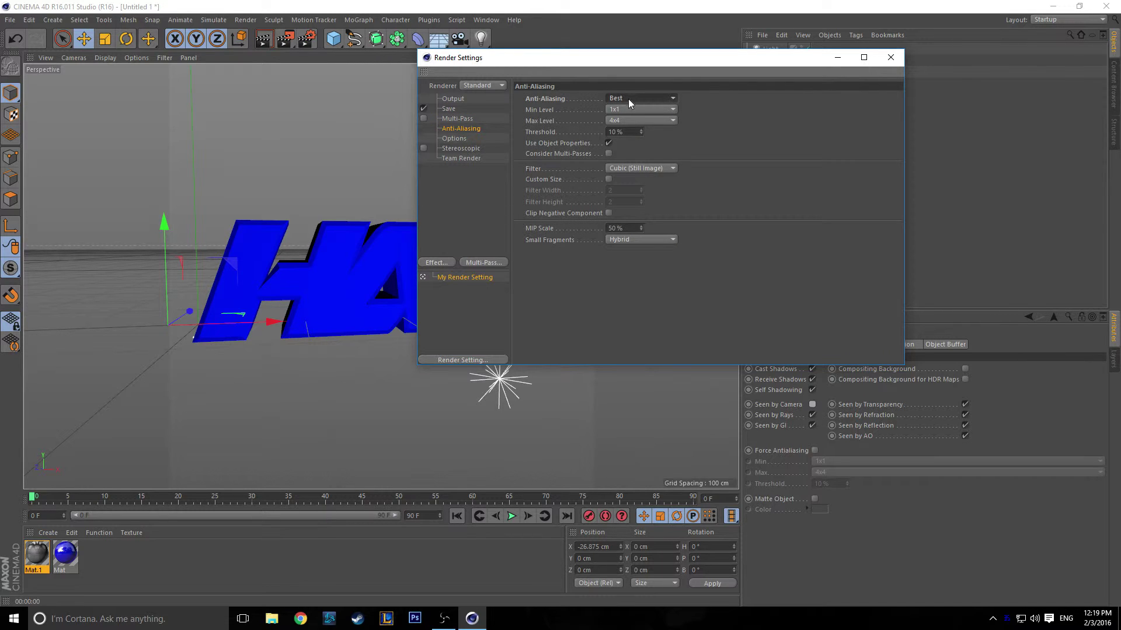
{"action": "left_click", "coordinate": [890, 58]}
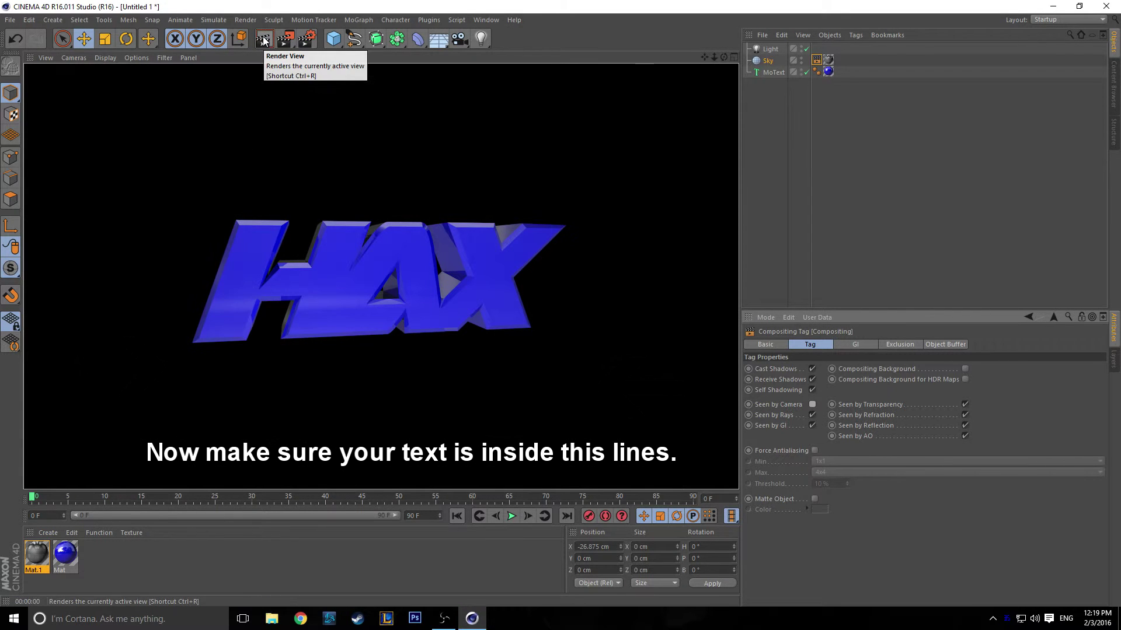
Step: Render the HAX logo to the Picture Viewer and fit the 1000x1000 image to the window
{"action": "left_click", "coordinate": [404, 84]}
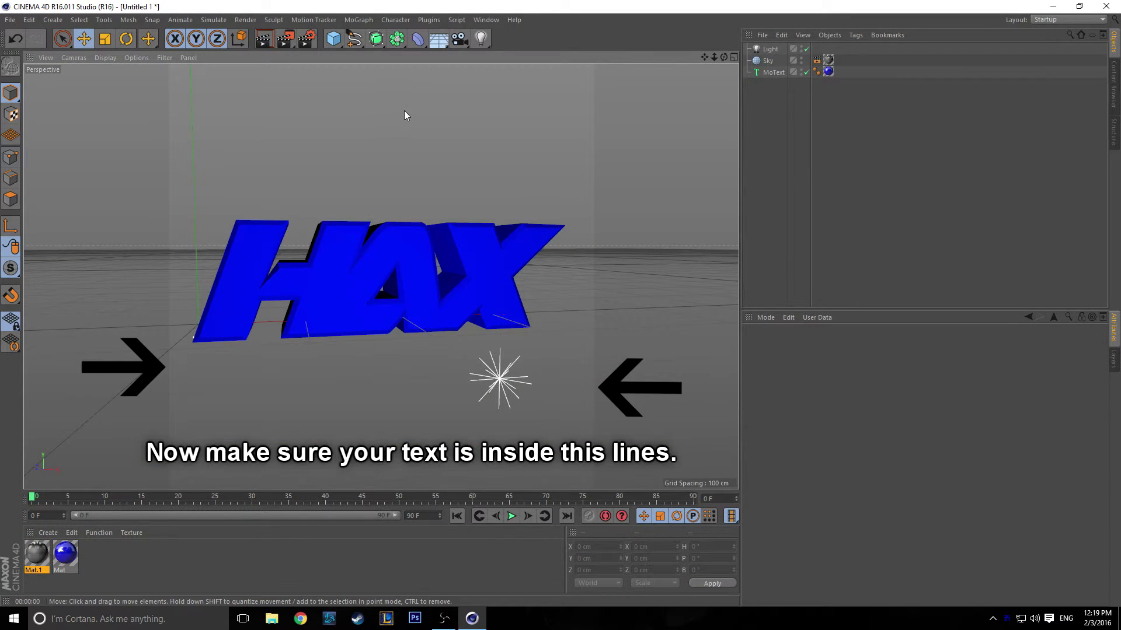
{"action": "right_click", "coordinate": [286, 40]}
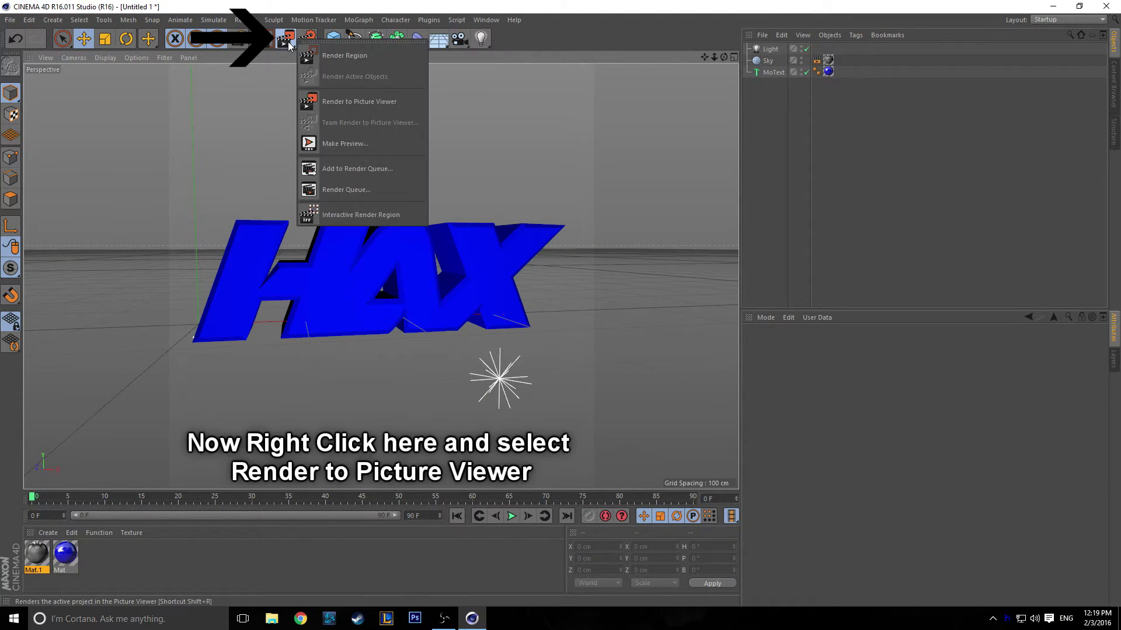
{"action": "left_click", "coordinate": [348, 104]}
{"action": "left_click_drag", "start_coordinate": [440, 117], "coordinate": [562, 67]}
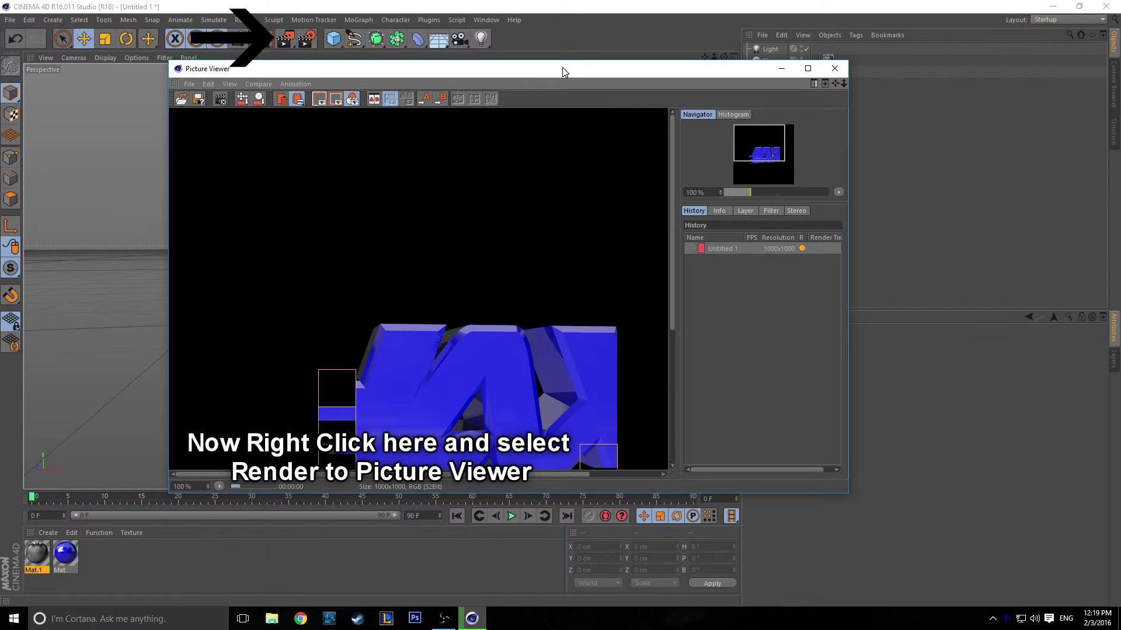
{"action": "left_click", "coordinate": [219, 486]}
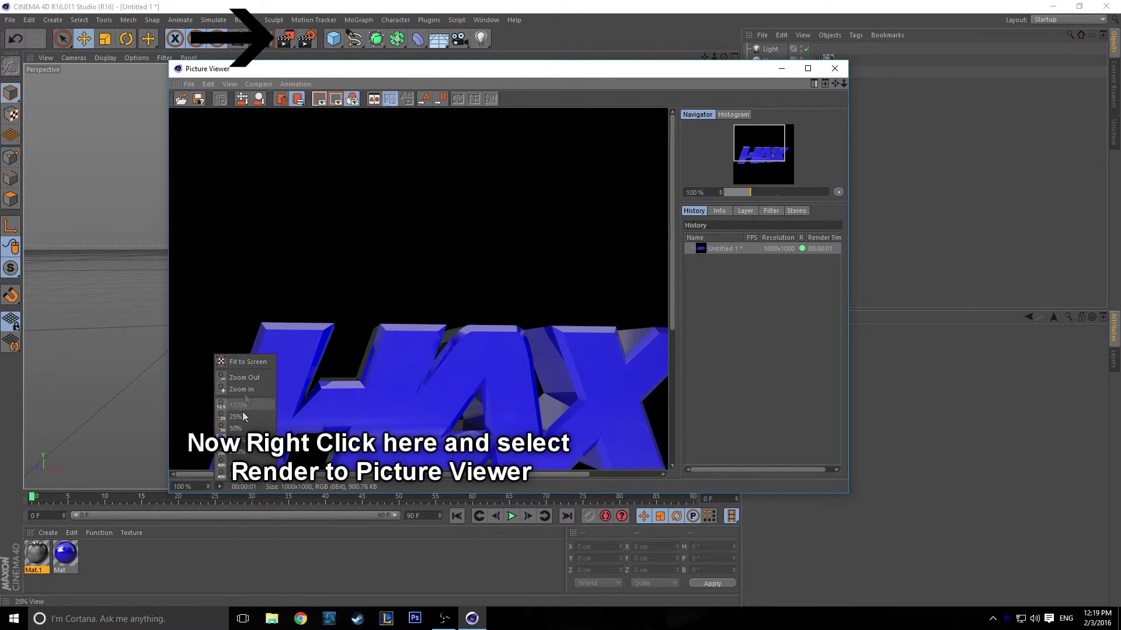
{"action": "left_click", "coordinate": [248, 362]}
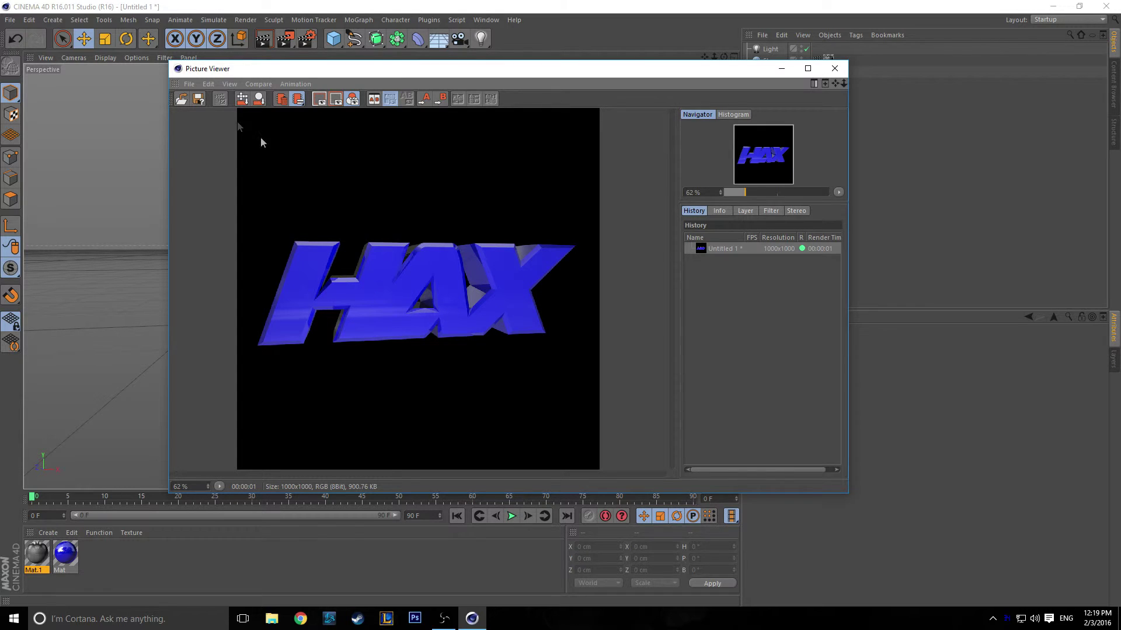
{"action": "left_click", "coordinate": [190, 86]}
Step: Save the rendered image to the Desktop as PNG named 'Hax 3d text'
{"action": "left_click", "coordinate": [209, 116]}
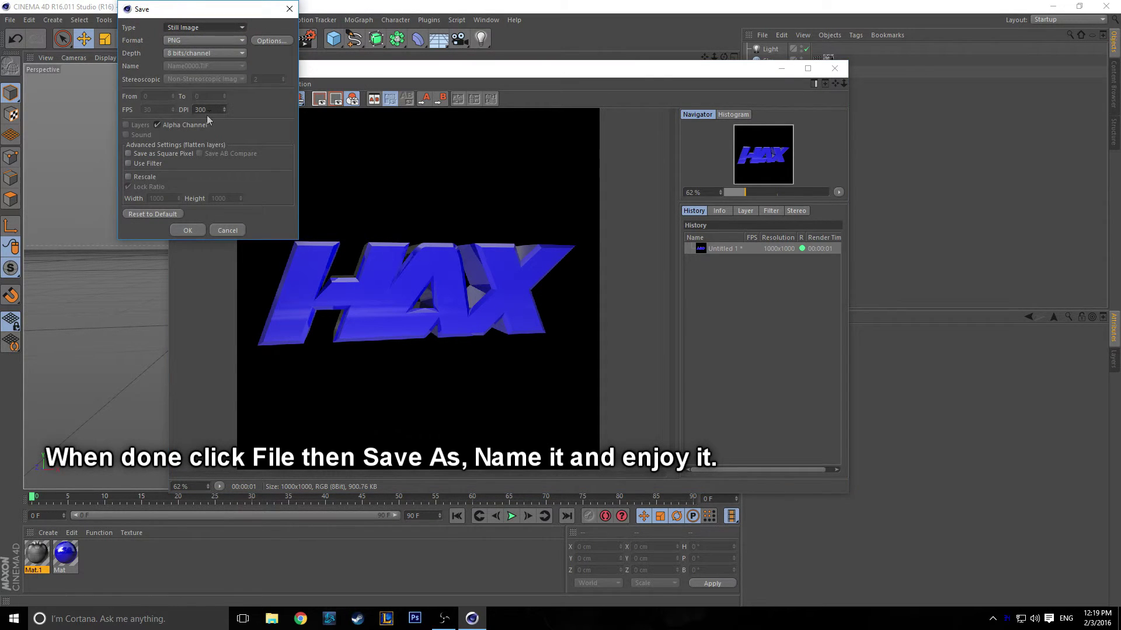
{"action": "left_click", "coordinate": [191, 231]}
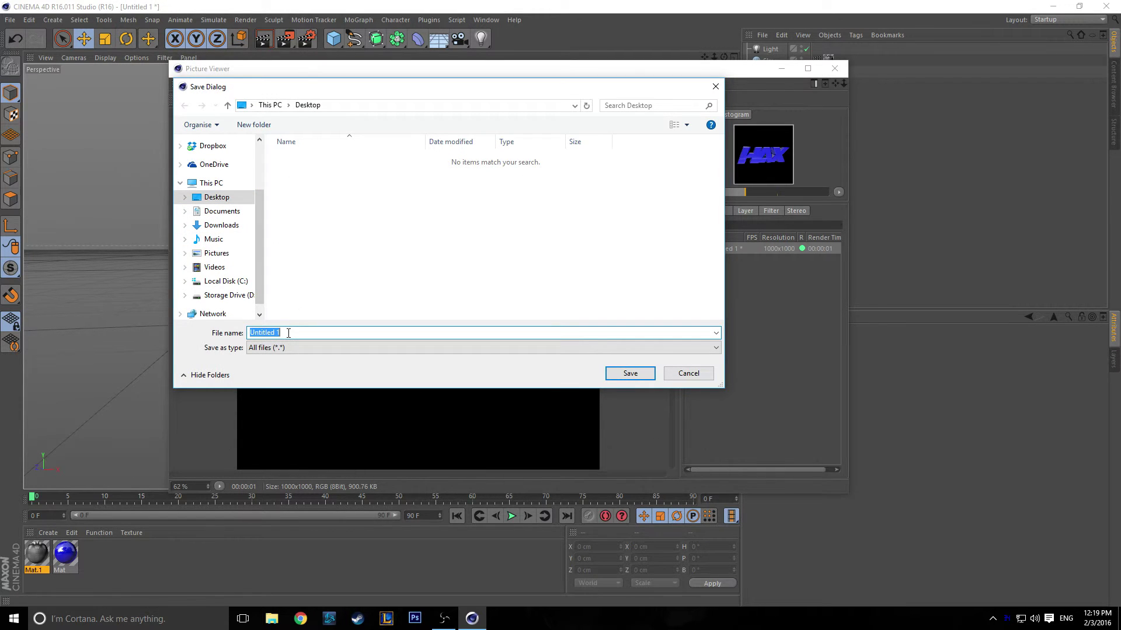
{"action": "type", "text": "Hax"}
{"action": "type", "text": " 3d"}
{"action": "type", "text": " text"}
{"action": "left_click", "coordinate": [638, 376]}
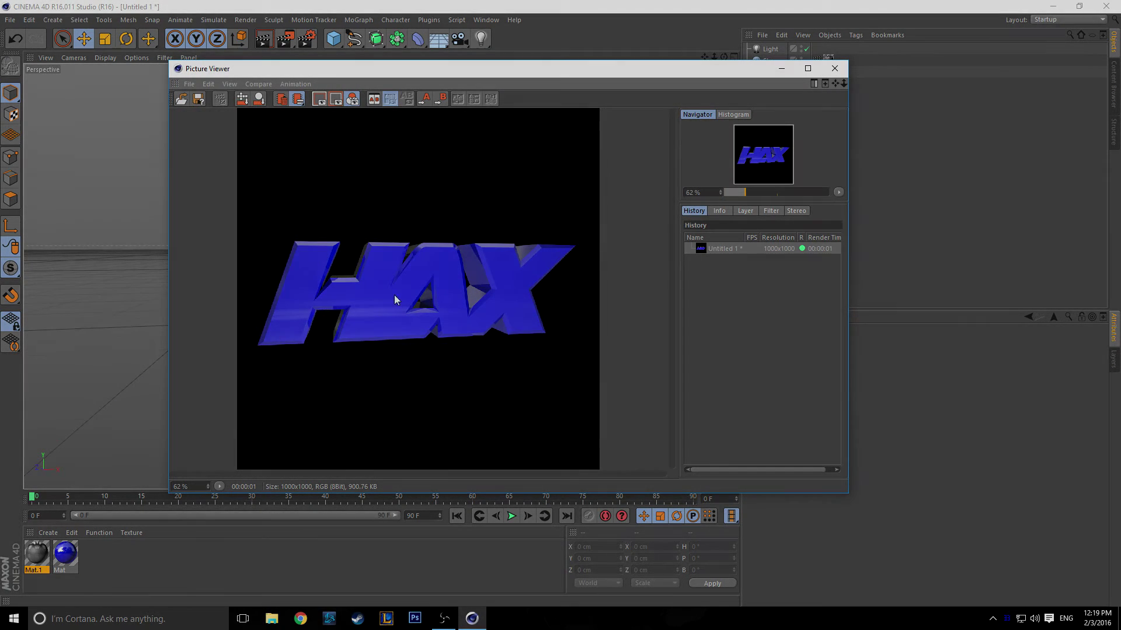